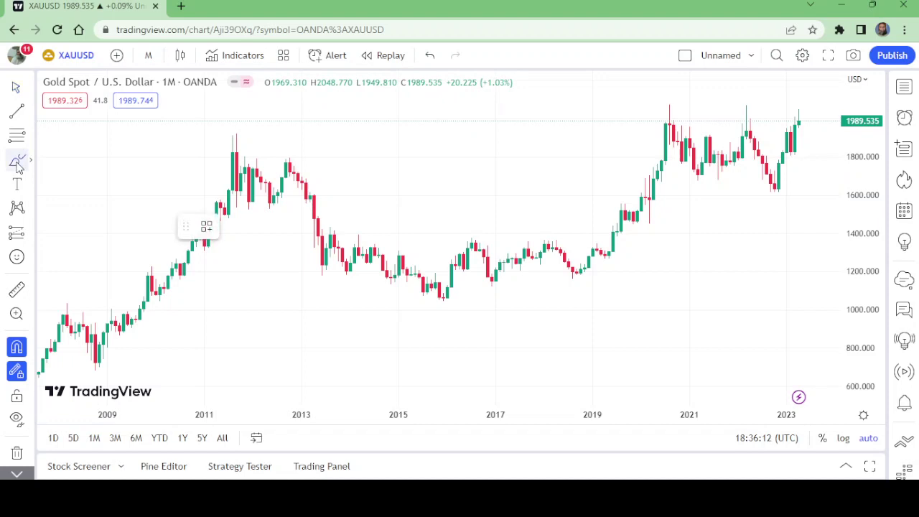
- Circle the 2022–2023 price swing on the monthly gold chart with the Brush, and remove the drawing
{"action": "mouse_move", "coordinate": [765, 106]}
{"action": "left_mouse_down"}
{"action": "mouse_move", "coordinate": [752, 103]}
{"action": "mouse_move", "coordinate": [745, 144]}
{"action": "mouse_move", "coordinate": [765, 188]}
{"action": "mouse_move", "coordinate": [810, 197]}
{"action": "mouse_move", "coordinate": [830, 148]}
{"action": "mouse_move", "coordinate": [819, 115]}
{"action": "mouse_move", "coordinate": [787, 102]}
{"action": "mouse_move", "coordinate": [762, 107]}
{"action": "left_mouse_up"}
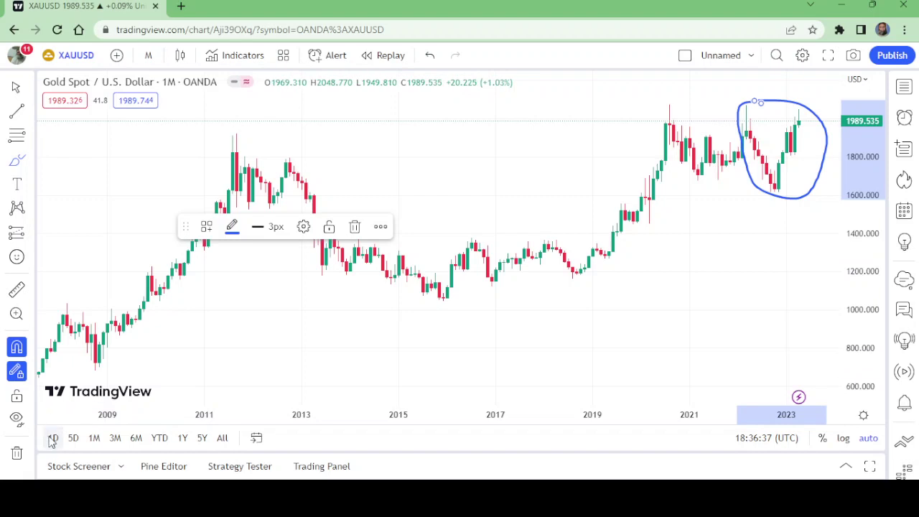
{"action": "left_click", "coordinate": [17, 454]}
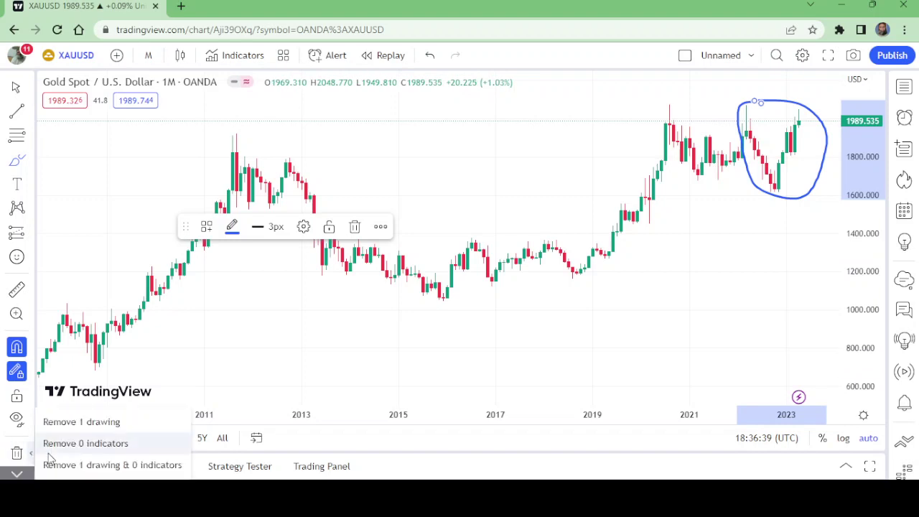
{"action": "left_click", "coordinate": [82, 422]}
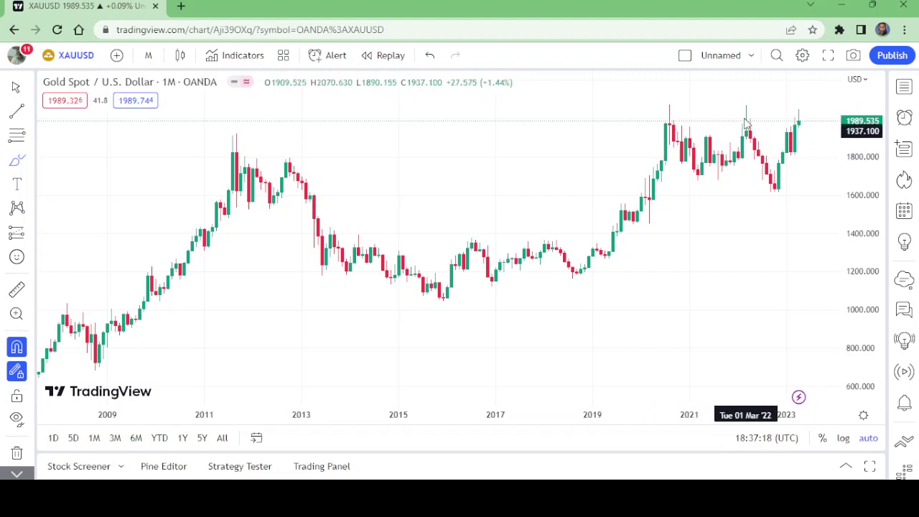
- Switch the gold chart to the 1-week timeframe and examine the candles from late 2021 onward
{"action": "left_click", "coordinate": [147, 57]}
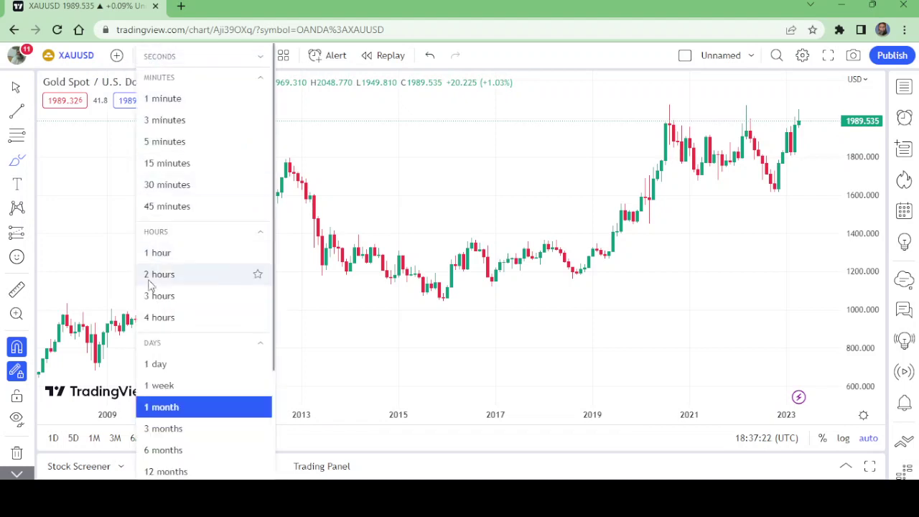
{"action": "left_click", "coordinate": [170, 392]}
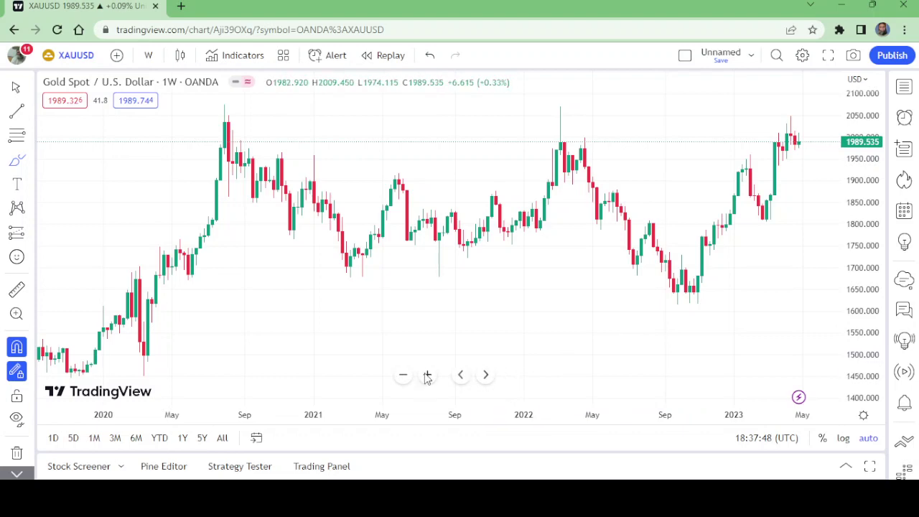
{"action": "left_click", "coordinate": [428, 374]}
{"action": "left_click", "coordinate": [428, 374]}
{"action": "left_click", "coordinate": [428, 375]}
{"action": "left_click", "coordinate": [427, 375]}
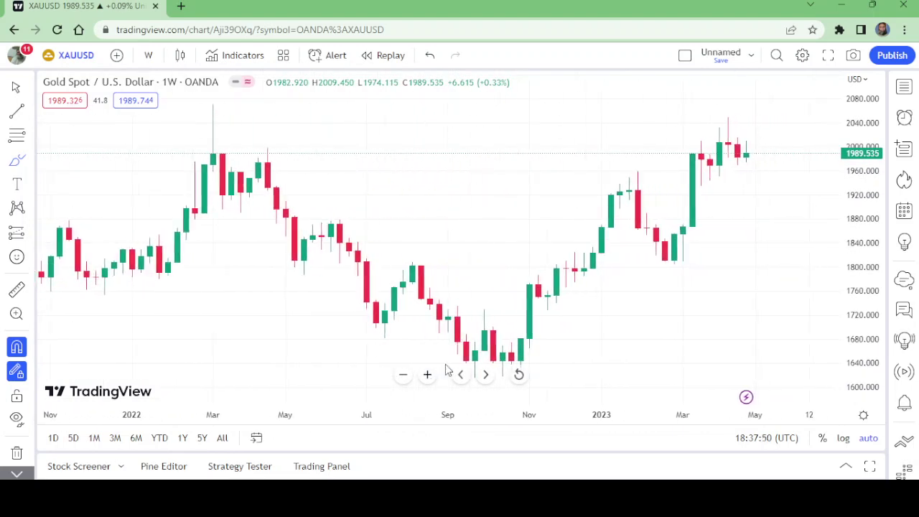
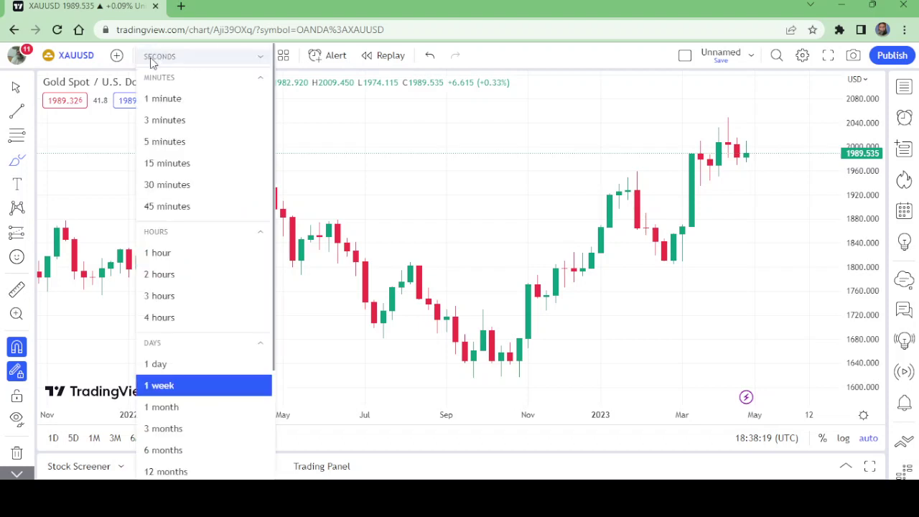
- Switch the chart to the 1-day timeframe and place a horizontal line at the mid-April 2023 low, 1969.305
{"action": "left_click", "coordinate": [180, 366]}
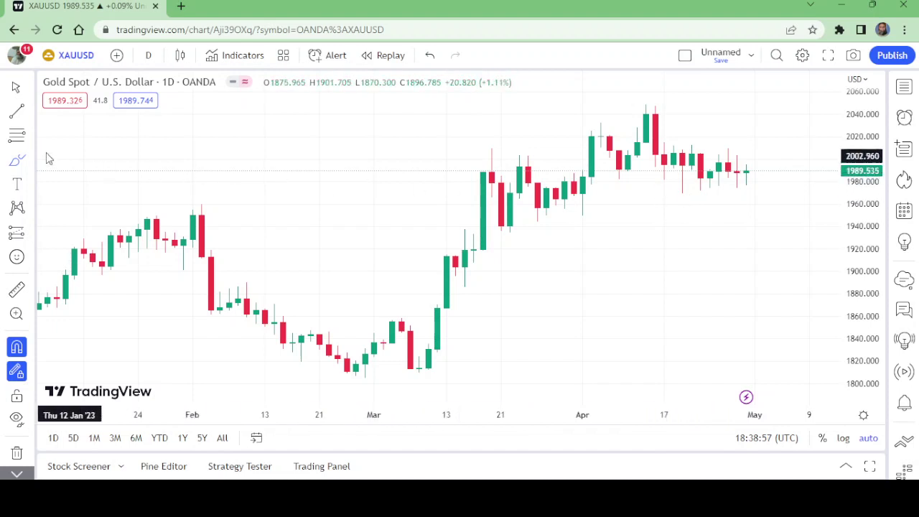
{"action": "left_click", "coordinate": [29, 112]}
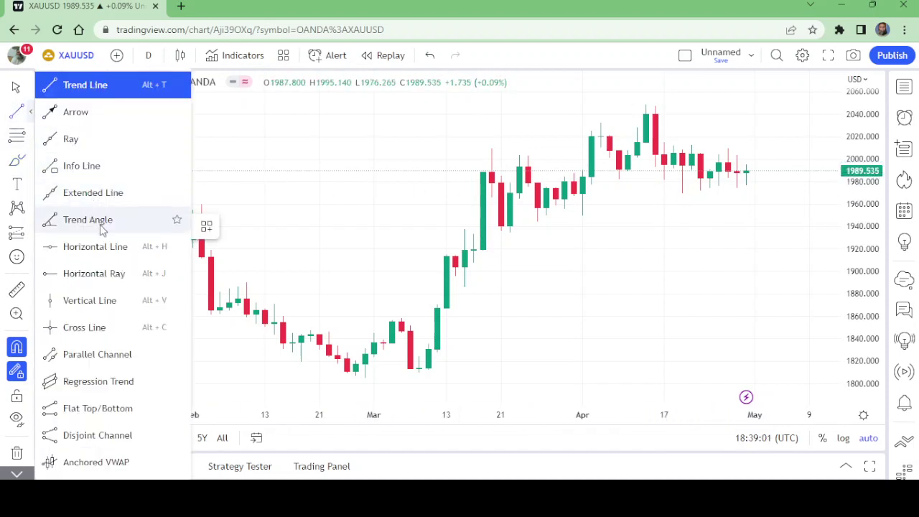
{"action": "left_click", "coordinate": [111, 251]}
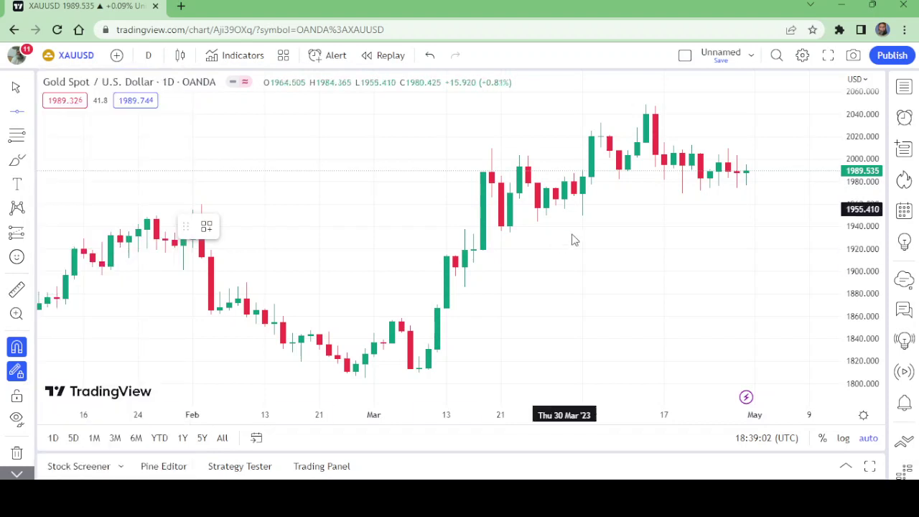
{"action": "left_click", "coordinate": [684, 194]}
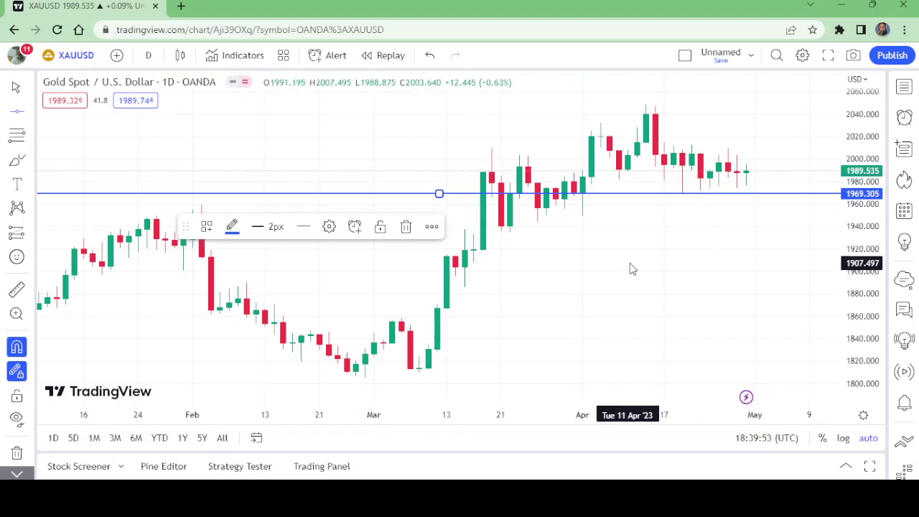
- Switch the chart to the 4-hour timeframe, covering early March through April 2023
{"action": "left_click", "coordinate": [152, 56]}
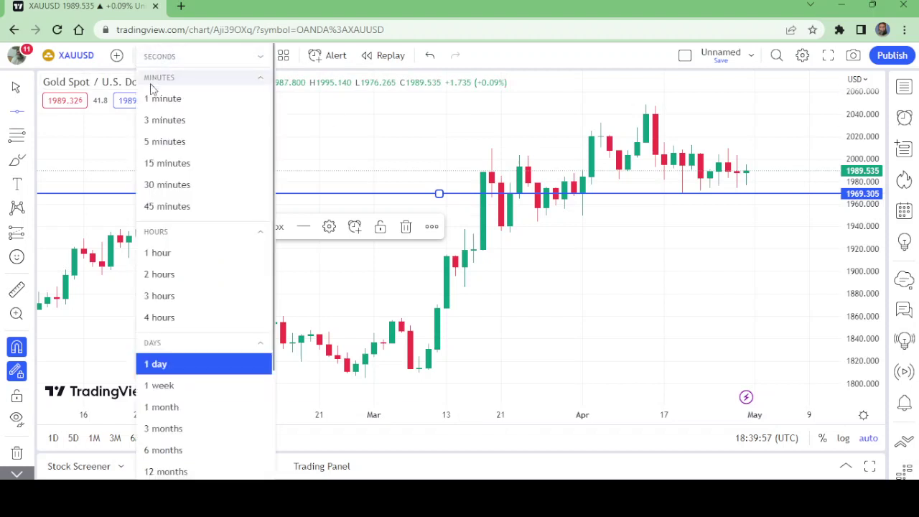
{"action": "left_click", "coordinate": [171, 317]}
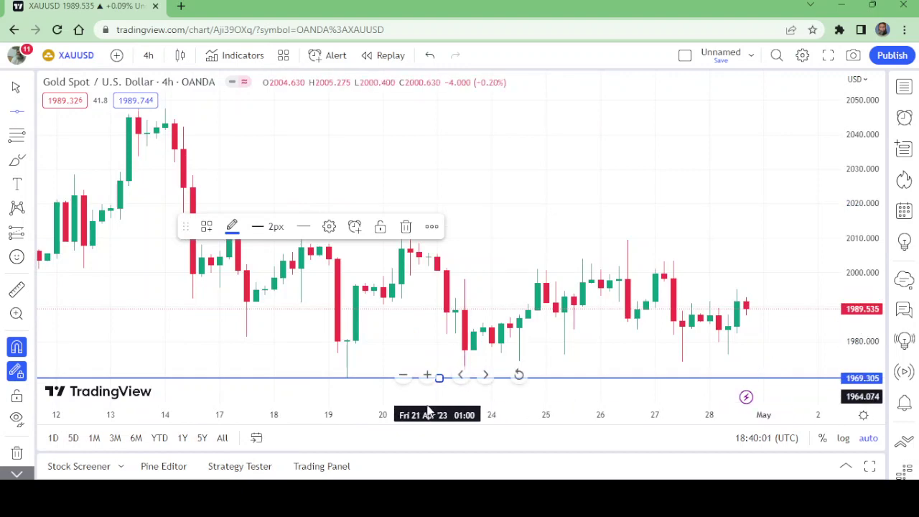
{"action": "left_click", "coordinate": [404, 378]}
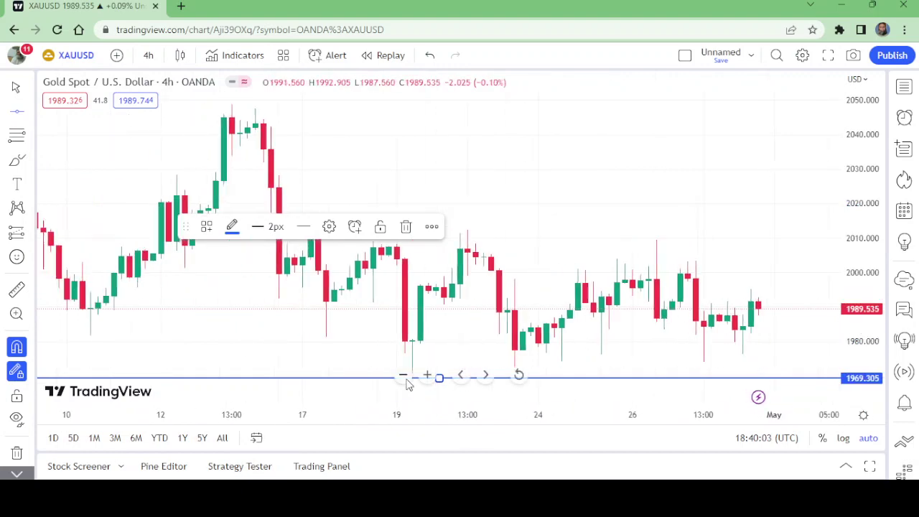
{"action": "left_click", "coordinate": [405, 378]}
{"action": "left_click", "coordinate": [404, 378]}
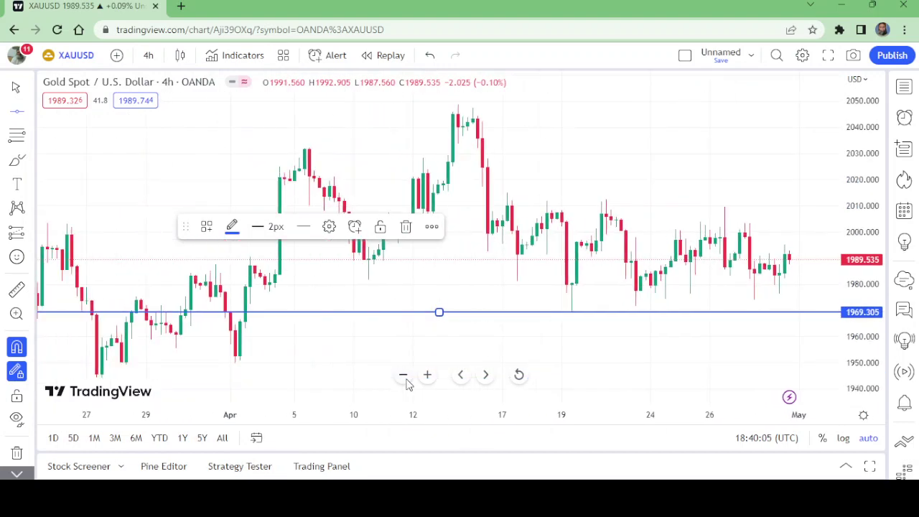
{"action": "left_click", "coordinate": [404, 378]}
{"action": "left_click", "coordinate": [405, 377]}
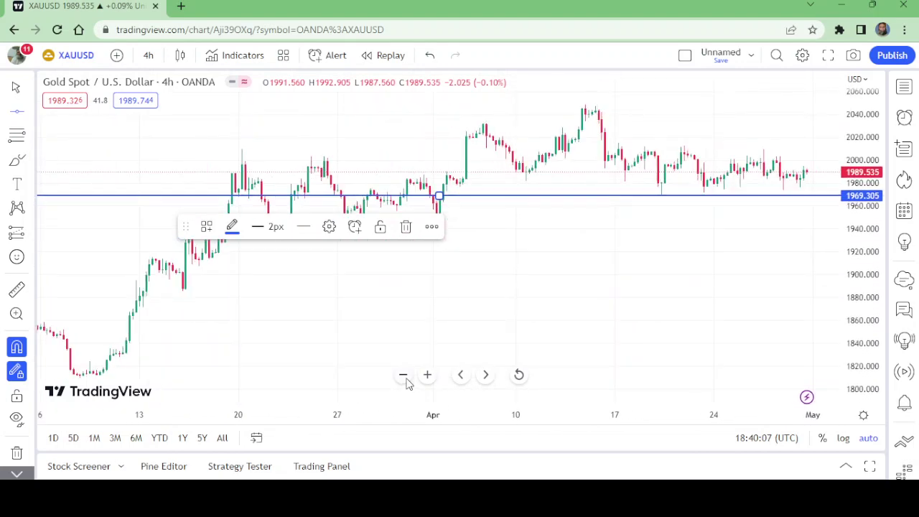
{"action": "left_click", "coordinate": [521, 288]}
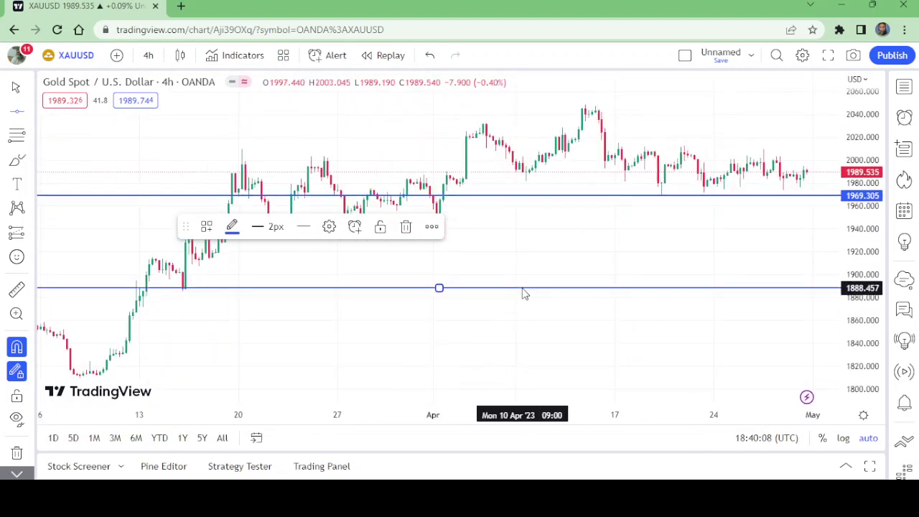
{"action": "left_click", "coordinate": [407, 227]}
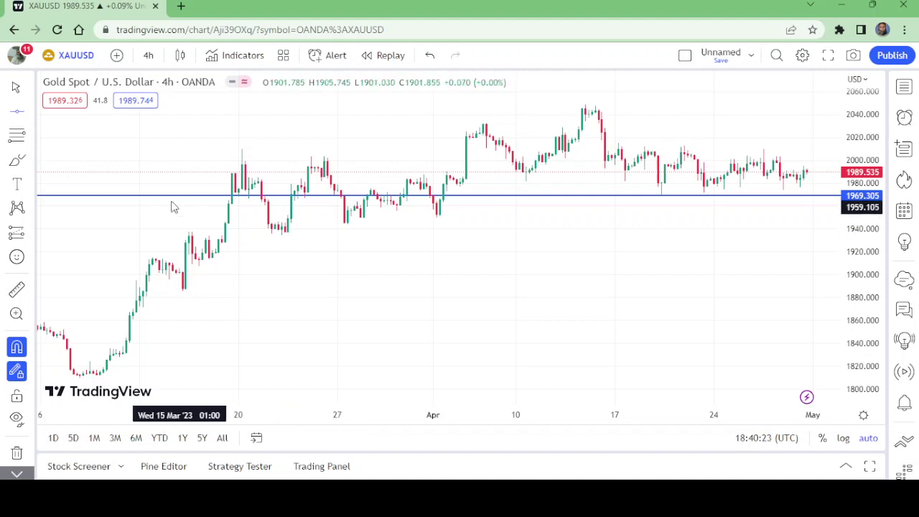
- Add a horizontal line at 1934.345 along the late-March lows and return to the normal cursor
{"action": "left_click", "coordinate": [27, 113]}
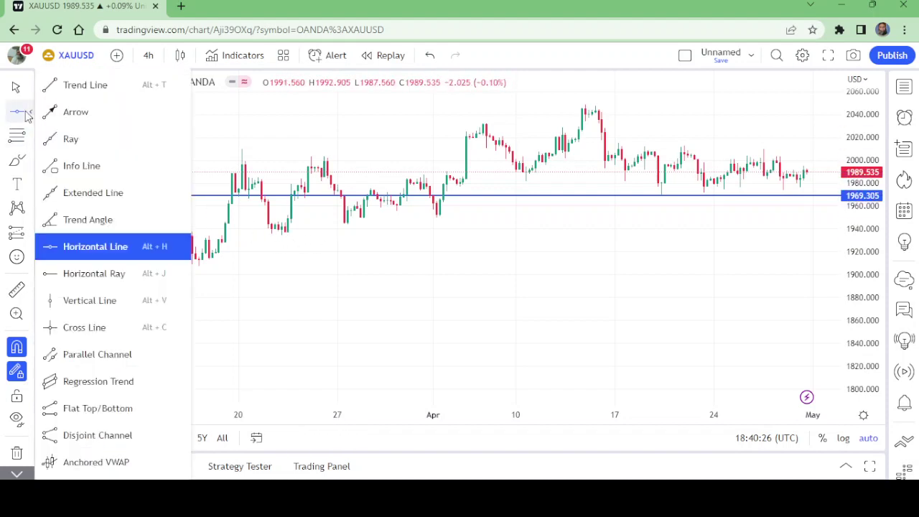
{"action": "left_click", "coordinate": [97, 248]}
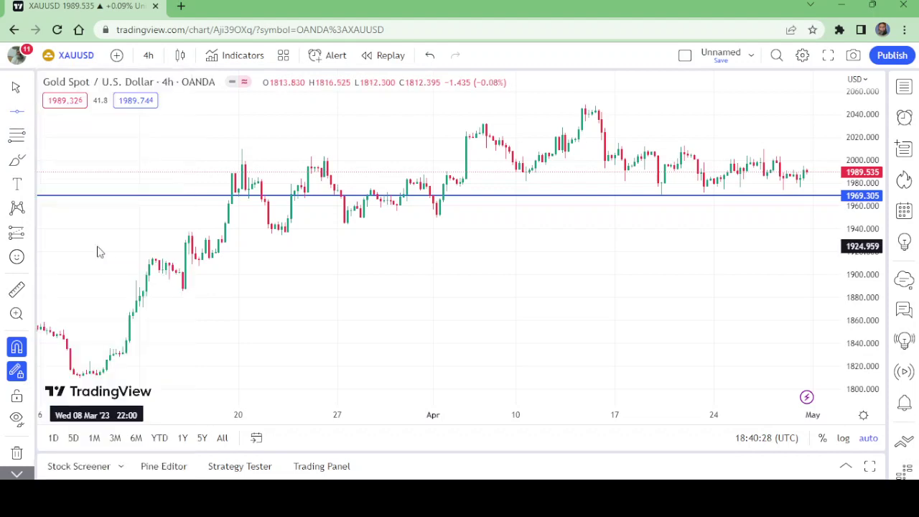
{"action": "left_click", "coordinate": [282, 236]}
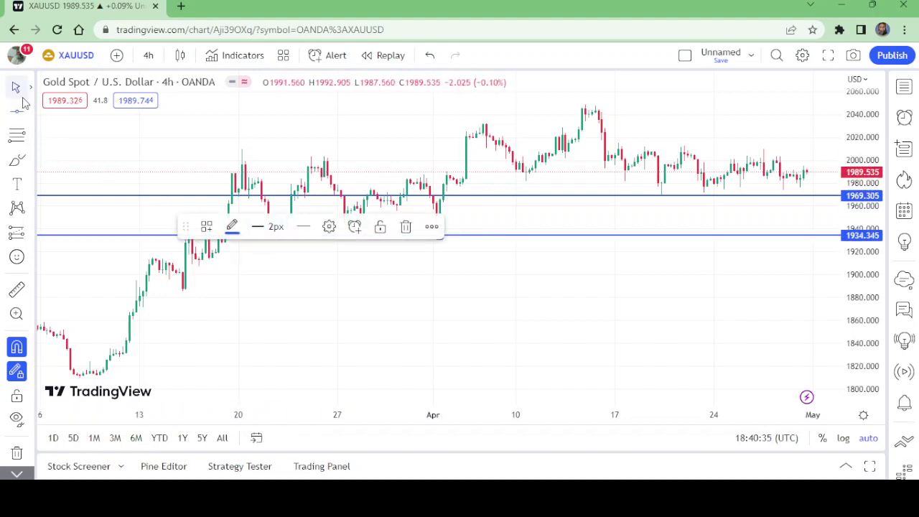
{"action": "left_click", "coordinate": [496, 316]}
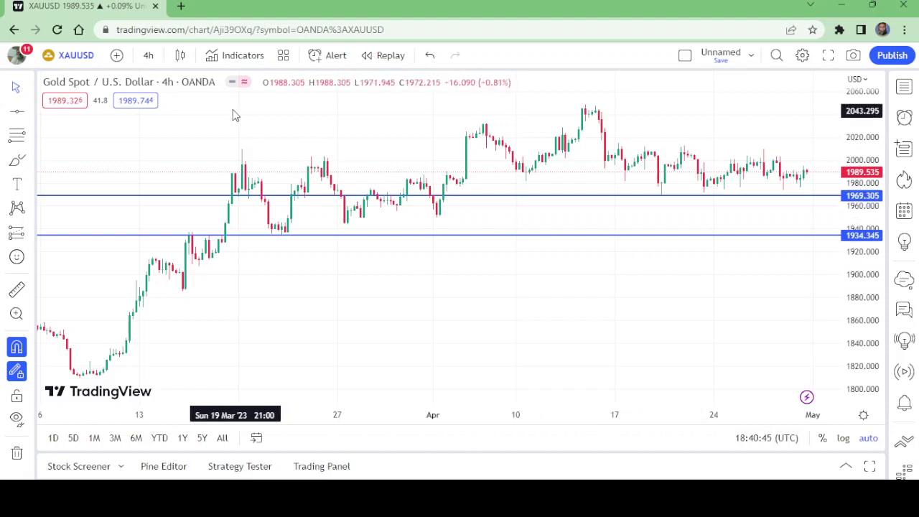
- Switch the chart to the 1-day timeframe and add a horizontal line at 1950.145, between the two existing levels
{"action": "left_click", "coordinate": [149, 56]}
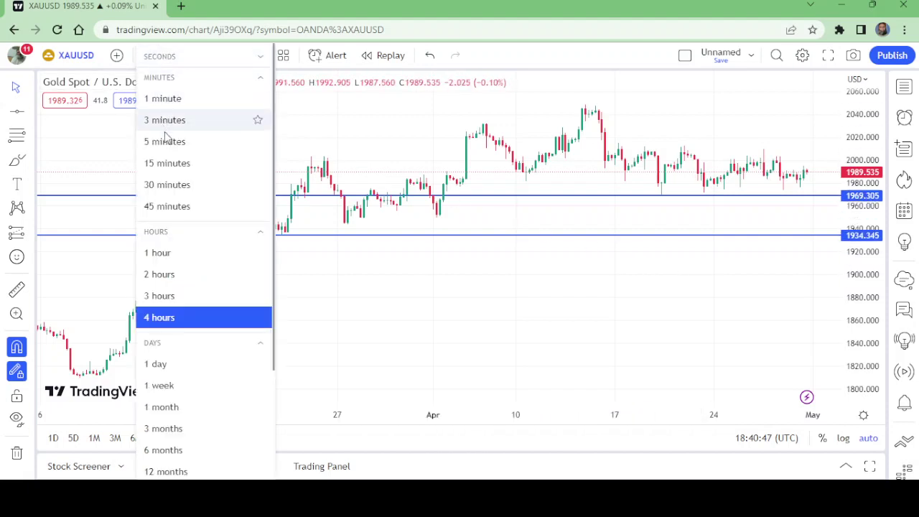
{"action": "left_click", "coordinate": [170, 364]}
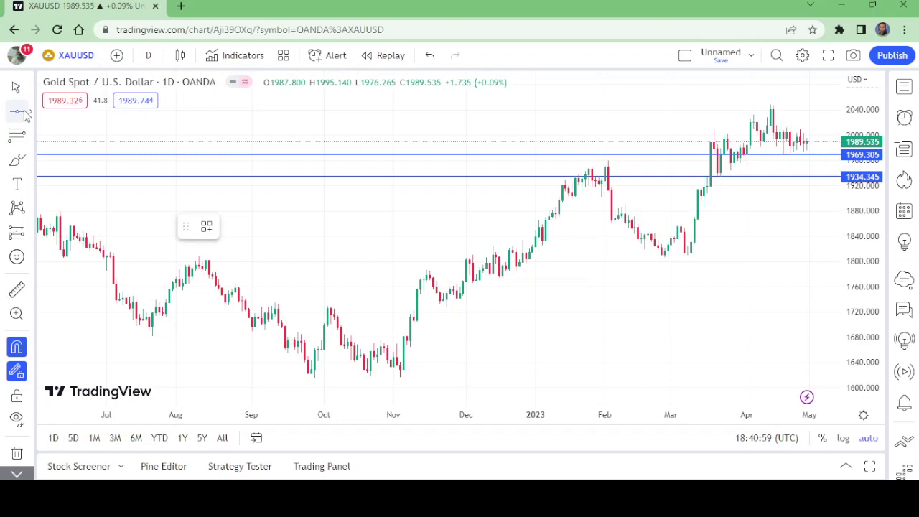
{"action": "left_click", "coordinate": [26, 114]}
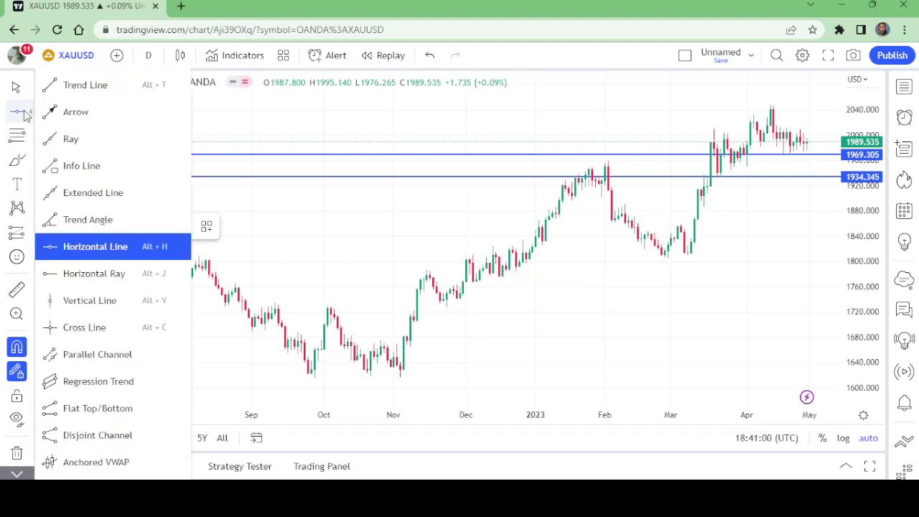
{"action": "left_click", "coordinate": [97, 246]}
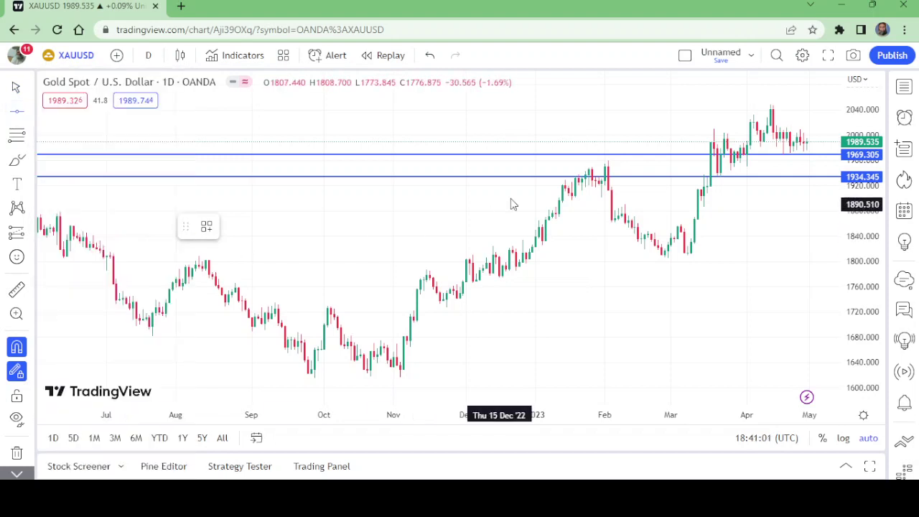
{"action": "left_click", "coordinate": [611, 172]}
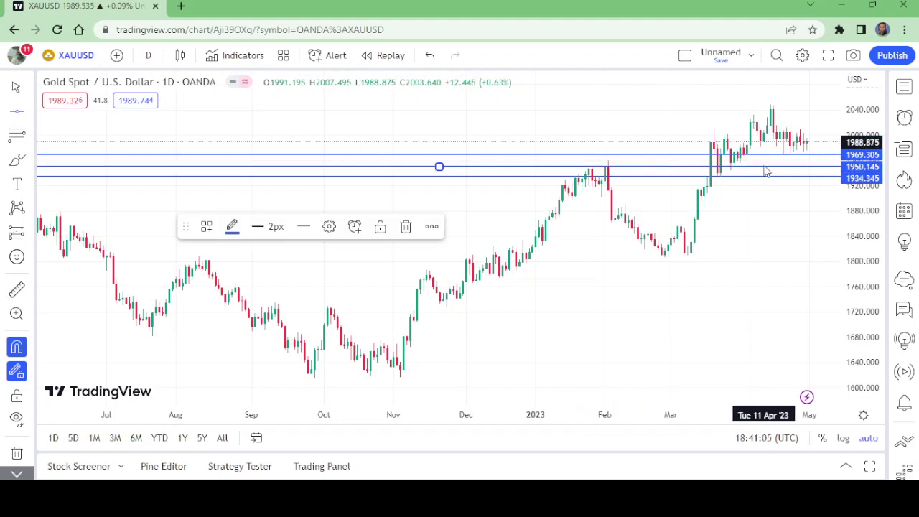
- Return the chart to the 4-hour timeframe and add a horizontal line at 1945.775, at the swing low of late March
{"action": "left_click", "coordinate": [151, 56]}
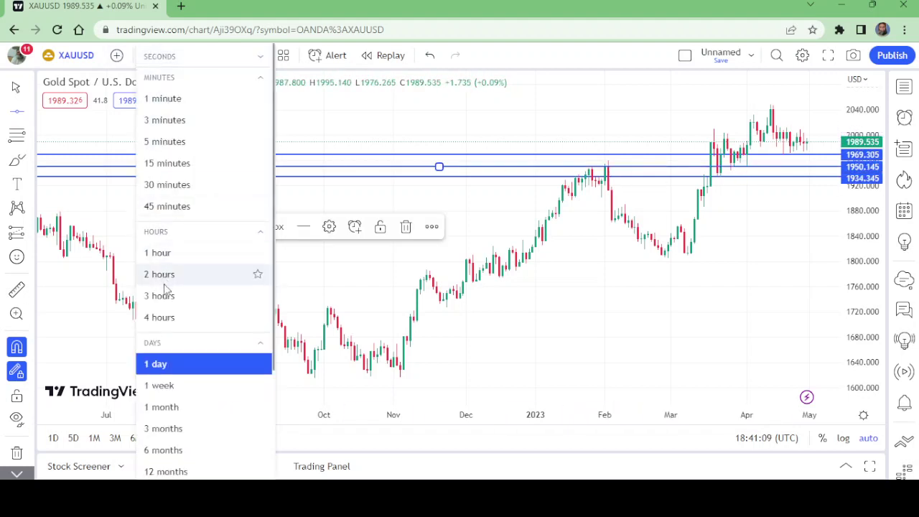
{"action": "left_click", "coordinate": [170, 325]}
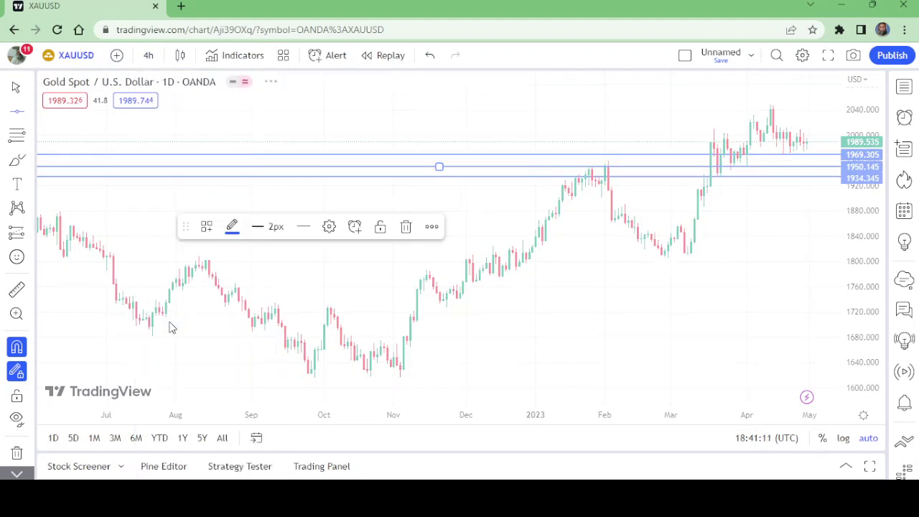
{"action": "left_click", "coordinate": [605, 290]}
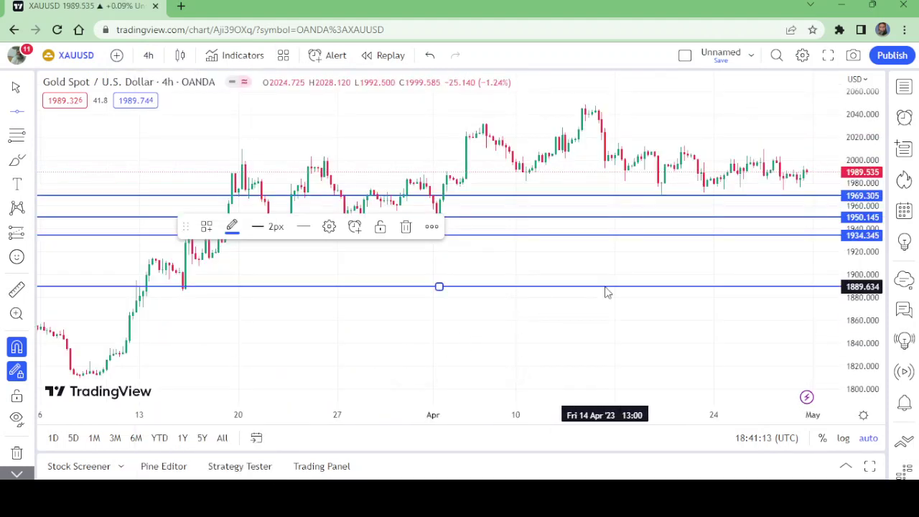
{"action": "left_click", "coordinate": [406, 227]}
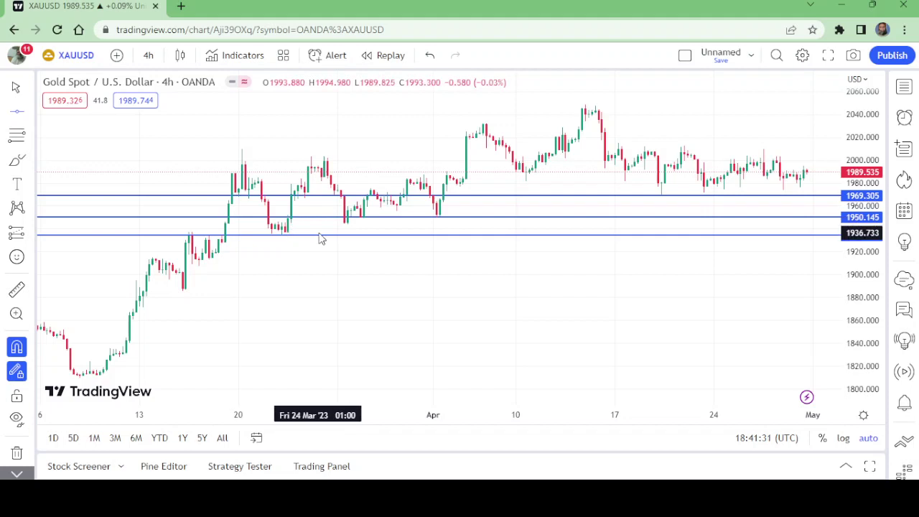
{"action": "left_click", "coordinate": [19, 117]}
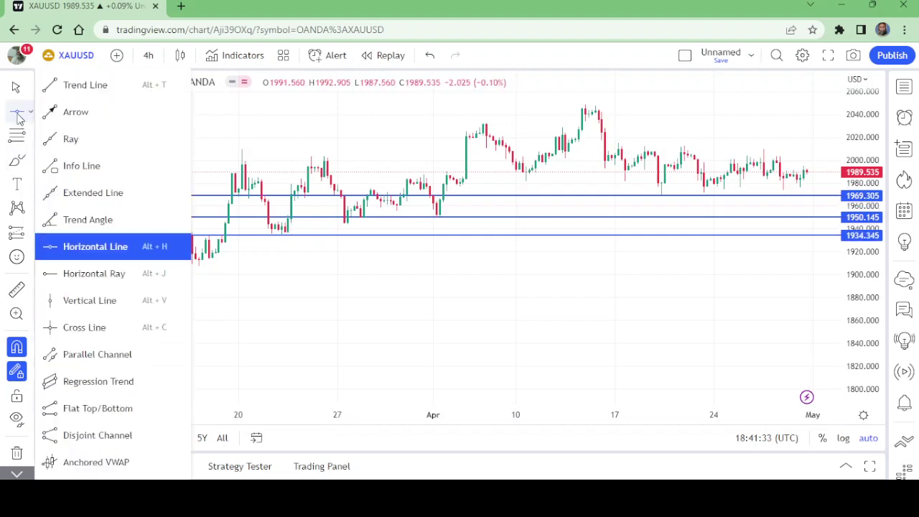
{"action": "left_click", "coordinate": [104, 252]}
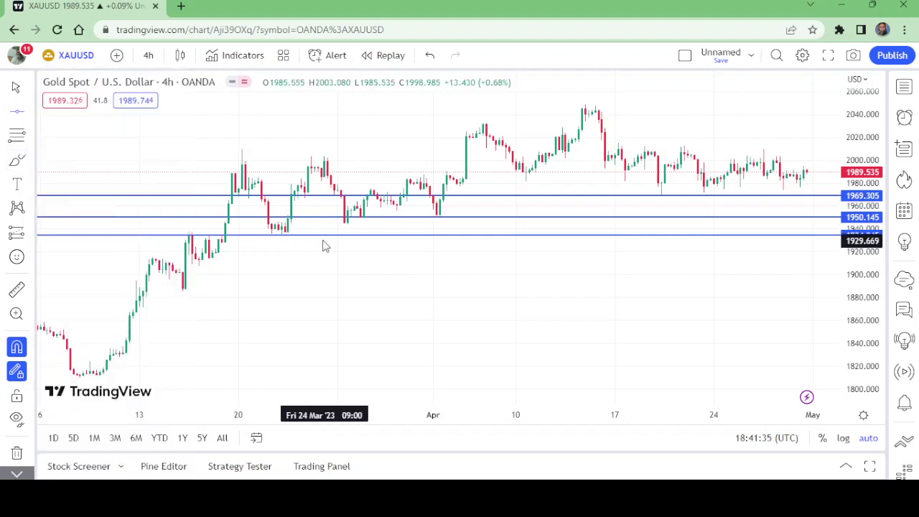
{"action": "left_click", "coordinate": [345, 228]}
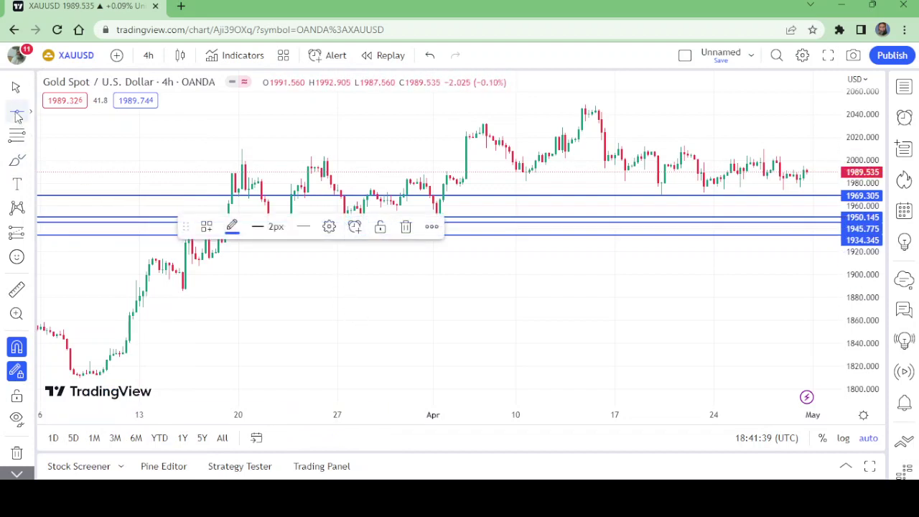
{"action": "left_click", "coordinate": [481, 288]}
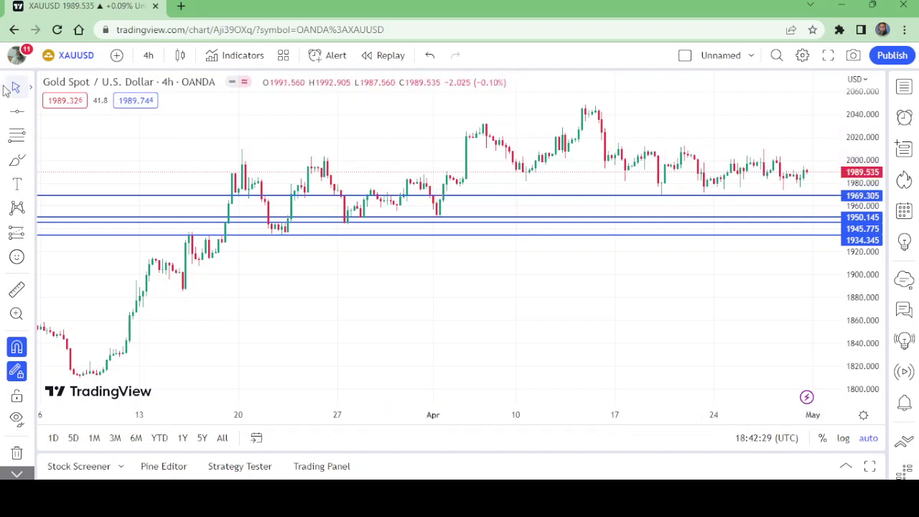
- Add a horizontal line at 2012.445 along the late-April highs on the 4-hour chart
{"action": "left_click", "coordinate": [30, 113]}
{"action": "left_click", "coordinate": [63, 249]}
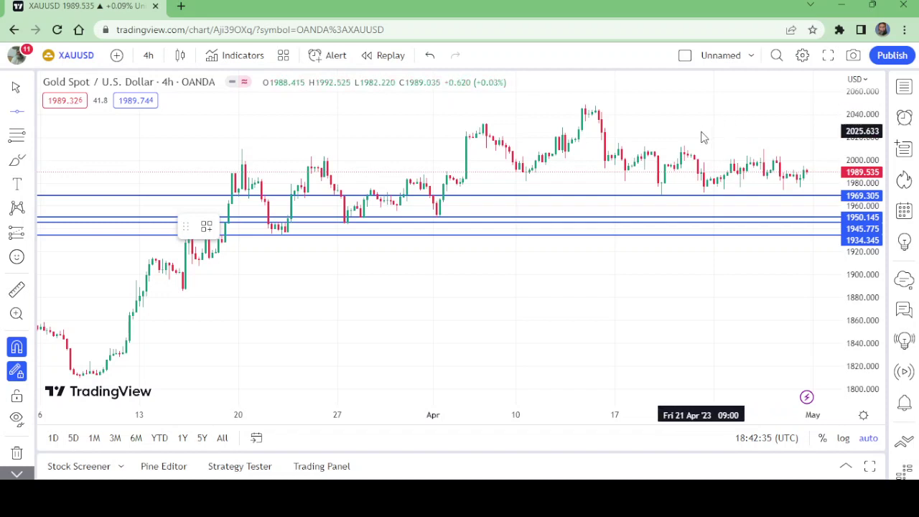
{"action": "left_click", "coordinate": [668, 195]}
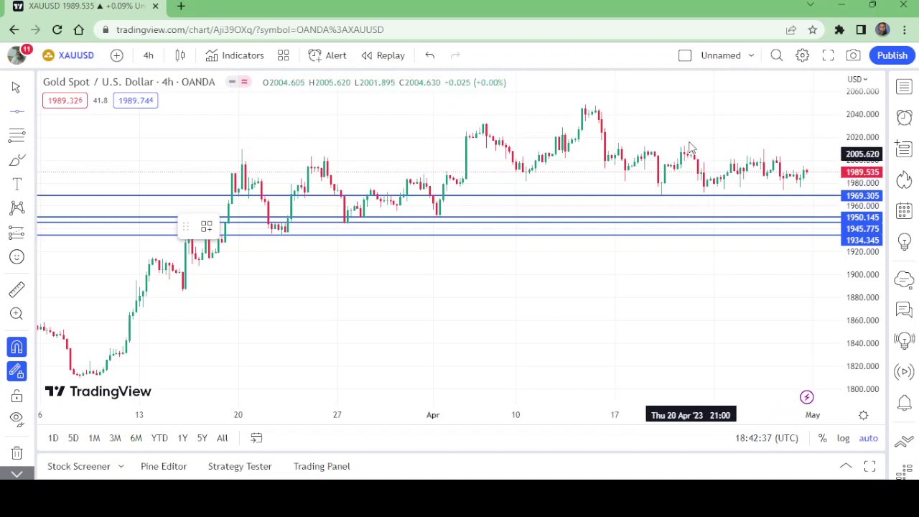
{"action": "left_click", "coordinate": [686, 146]}
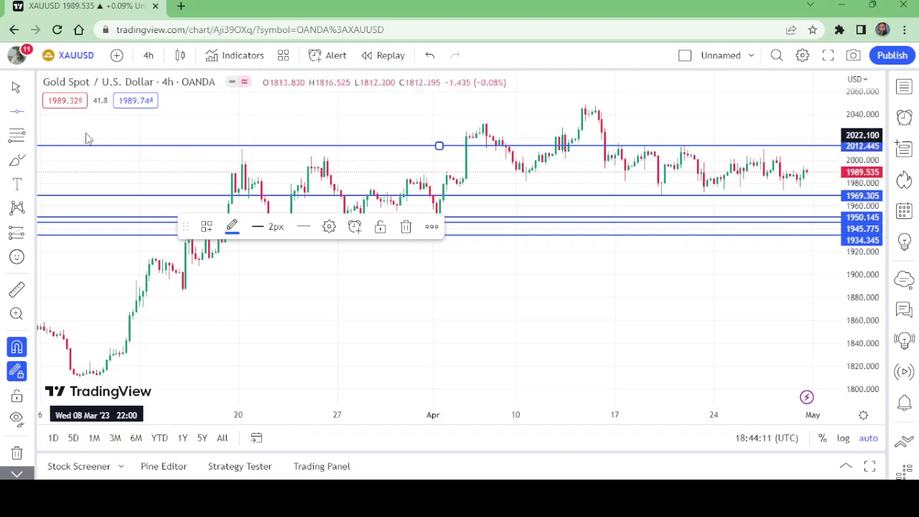
- Add horizontal lines at 1996.395, near the 20 March peak, and at 1900.820, and delete the lower one
{"action": "left_click", "coordinate": [27, 113]}
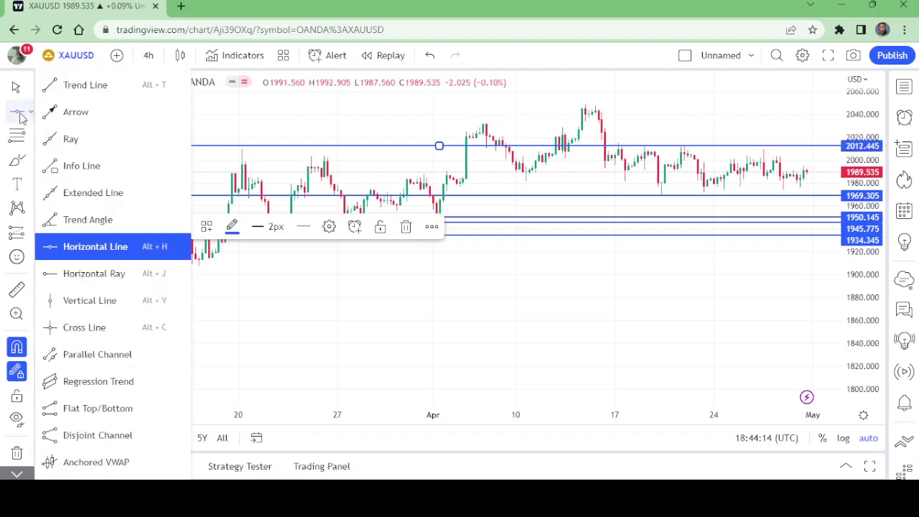
{"action": "left_click", "coordinate": [115, 248]}
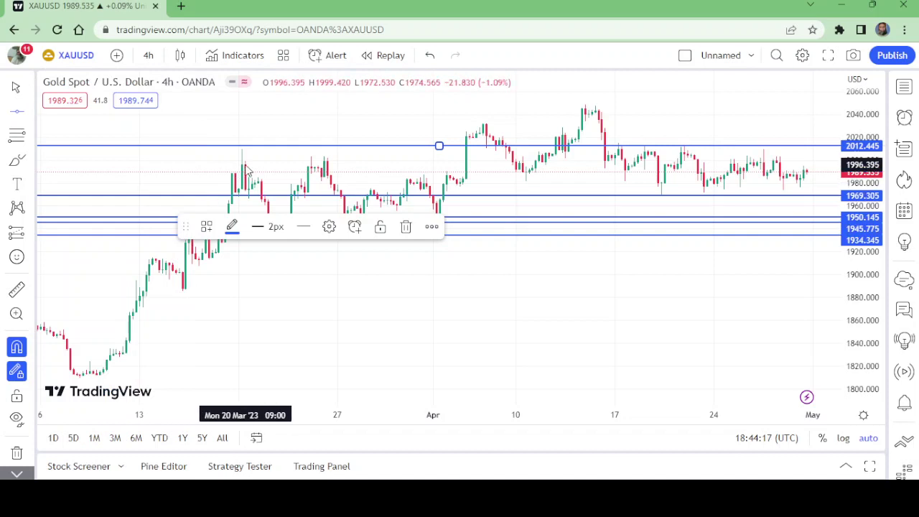
{"action": "left_click", "coordinate": [245, 164]}
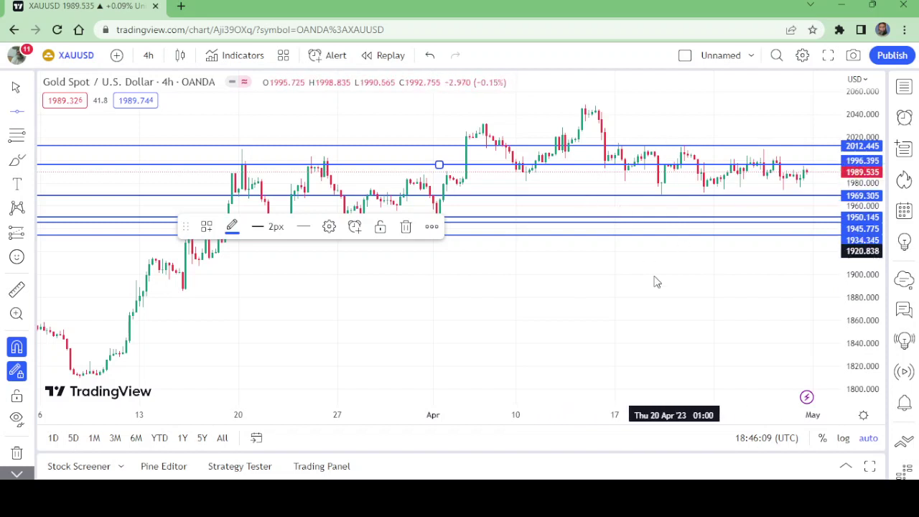
{"action": "left_click", "coordinate": [585, 274]}
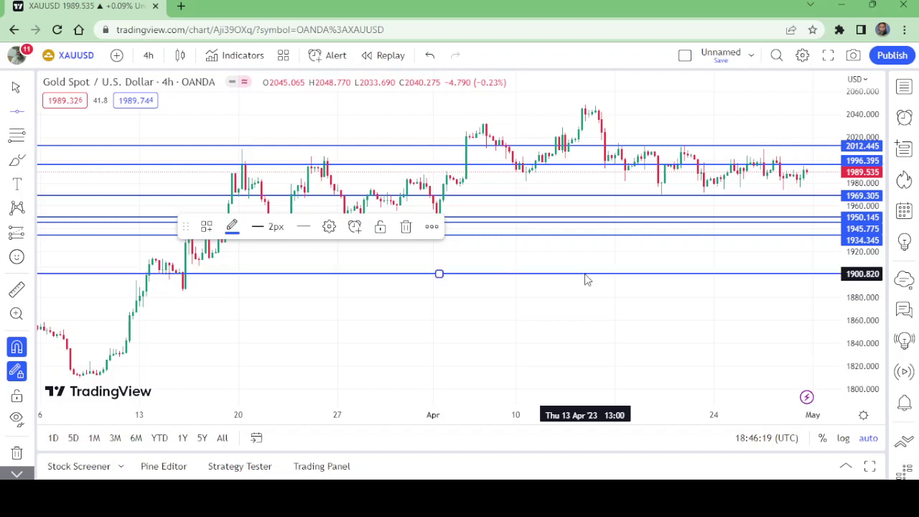
{"action": "left_click", "coordinate": [406, 227]}
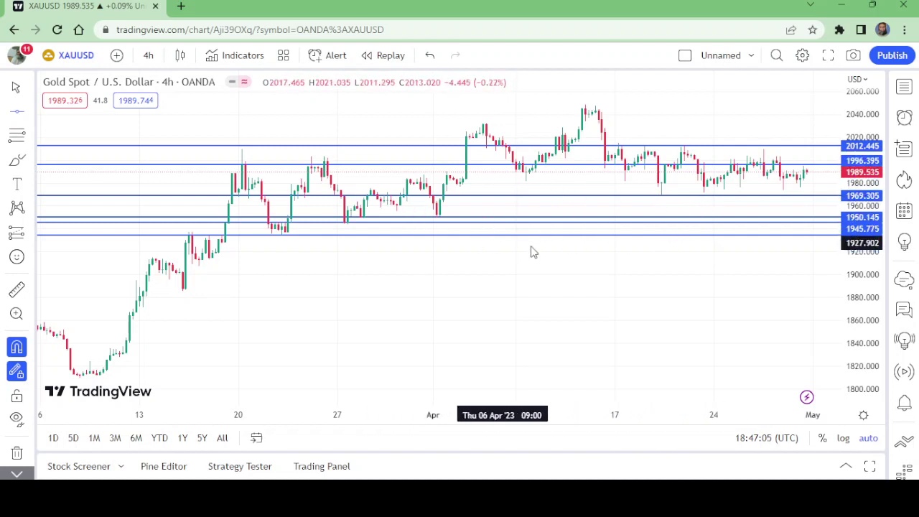
- Switch the chart to the 1-week timeframe and remove all drawings from it
{"action": "left_click", "coordinate": [148, 56]}
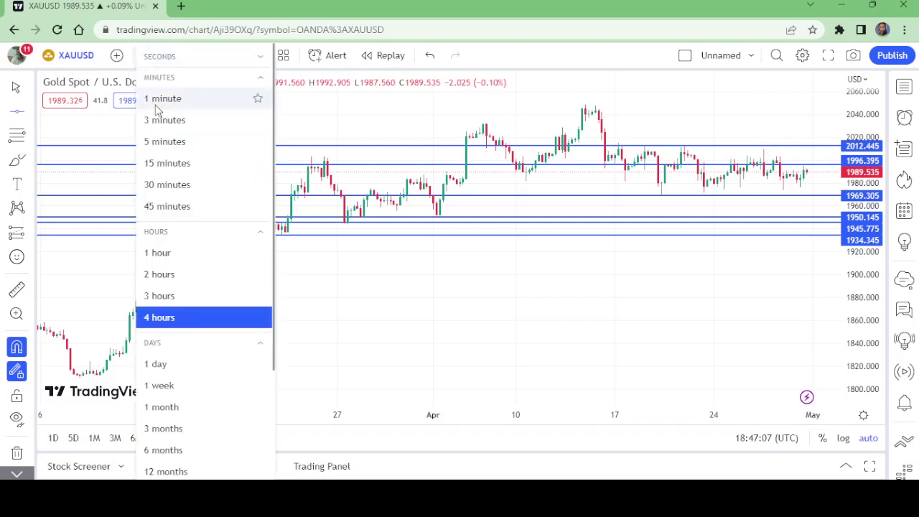
{"action": "left_click", "coordinate": [170, 392]}
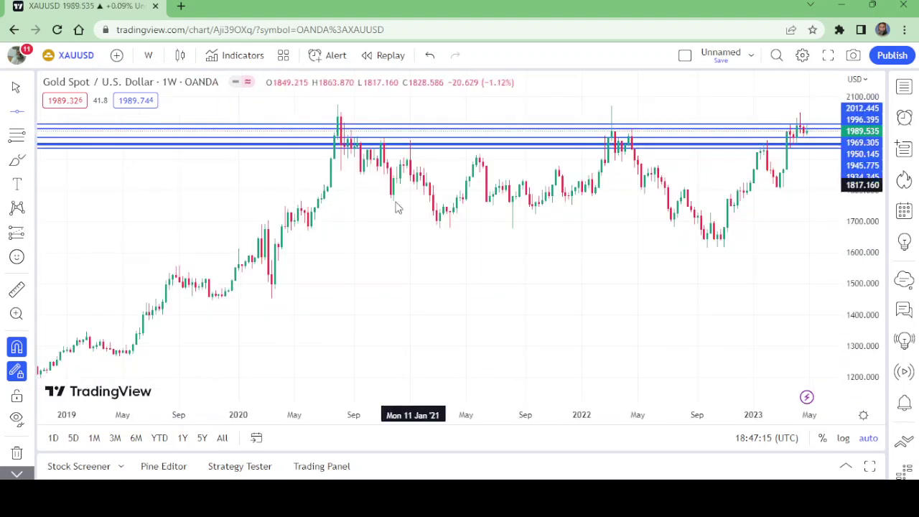
{"action": "left_click", "coordinate": [30, 453]}
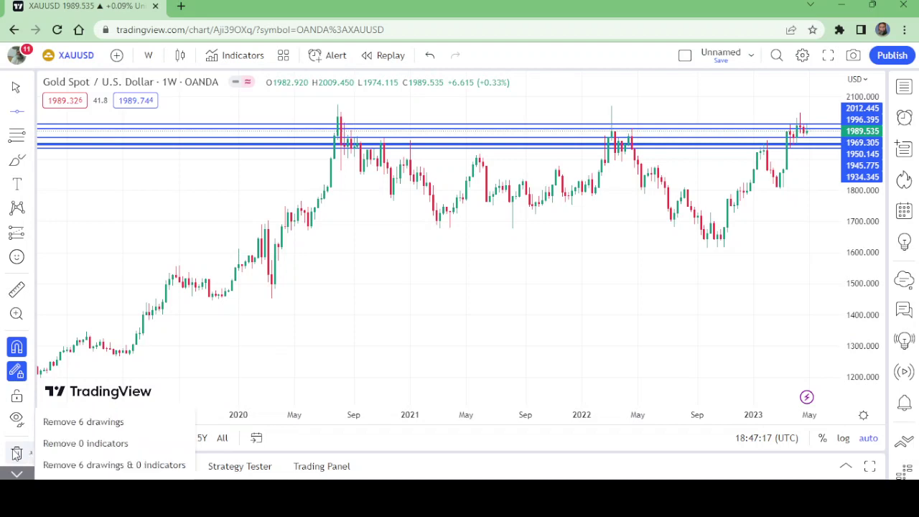
{"action": "left_click", "coordinate": [84, 423]}
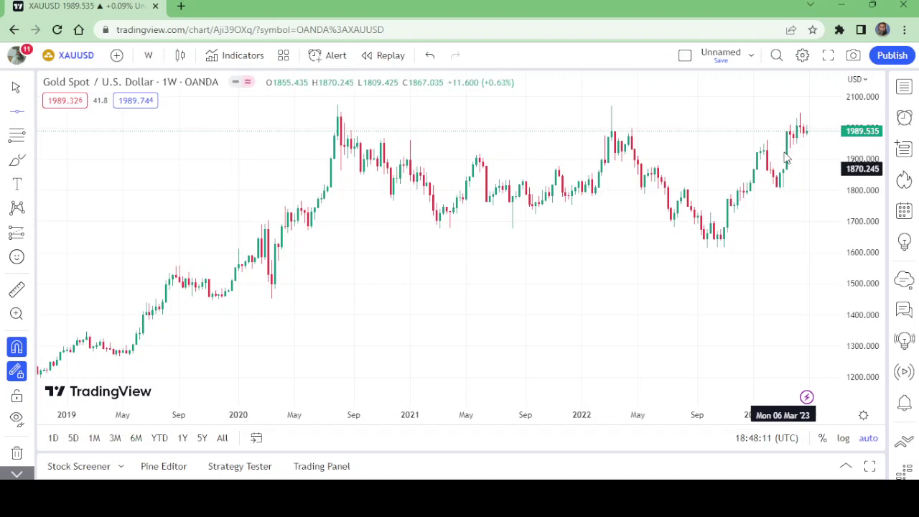
- Return the chart to the 4-hour timeframe and add a horizontal line at 1969.305, at the swing low just after 17 April
{"action": "left_click", "coordinate": [150, 57]}
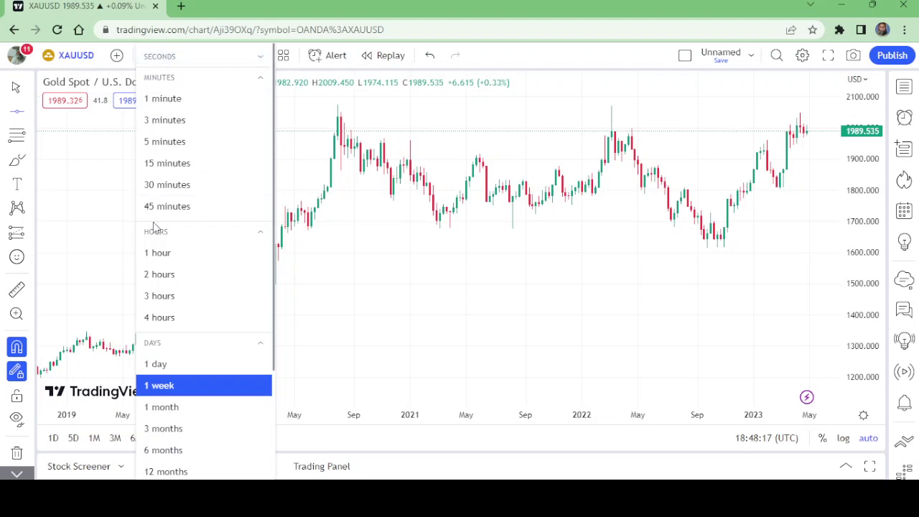
{"action": "left_click", "coordinate": [173, 322]}
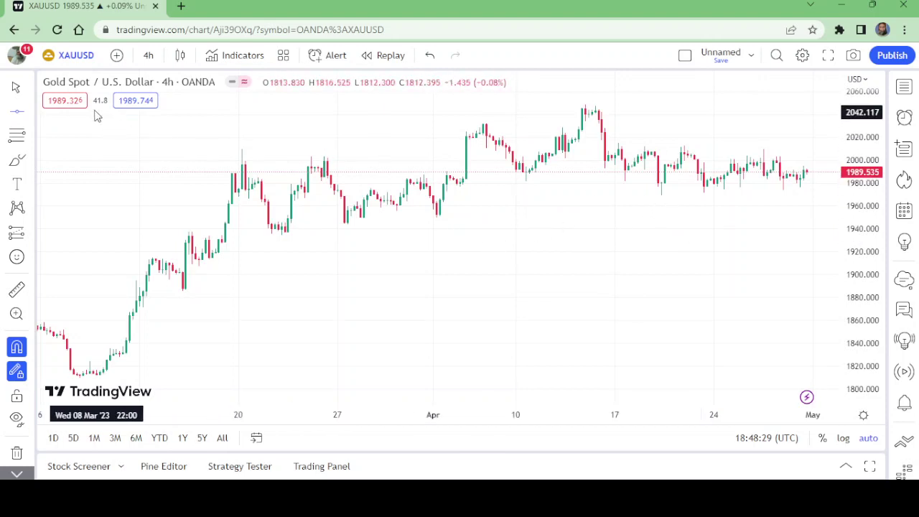
{"action": "left_click", "coordinate": [22, 115]}
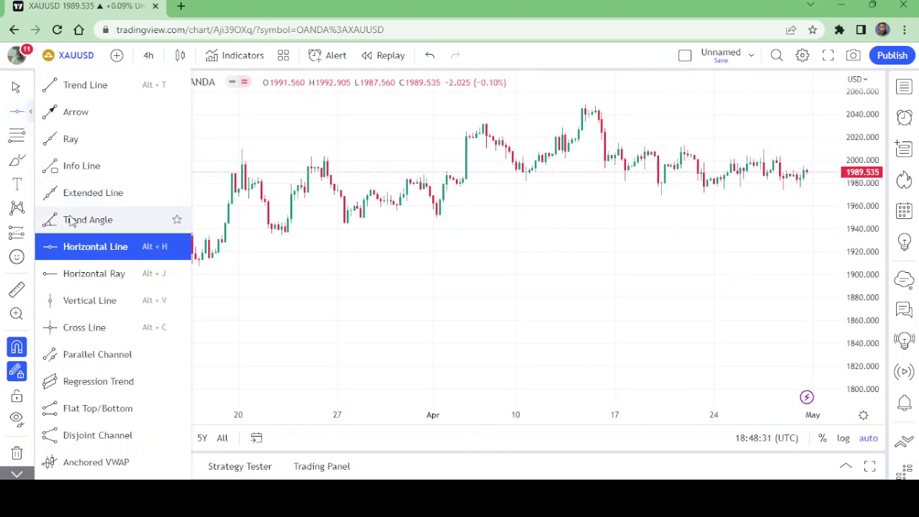
{"action": "left_click", "coordinate": [101, 252]}
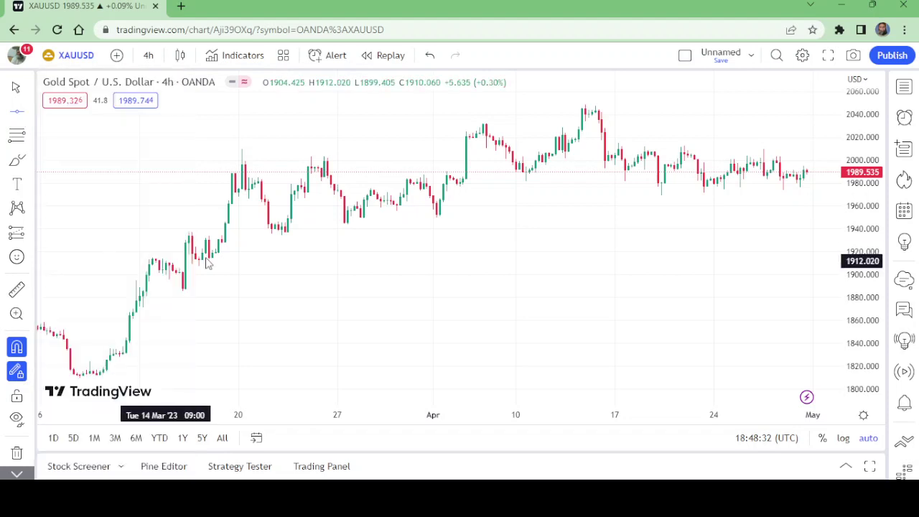
{"action": "left_click", "coordinate": [662, 195]}
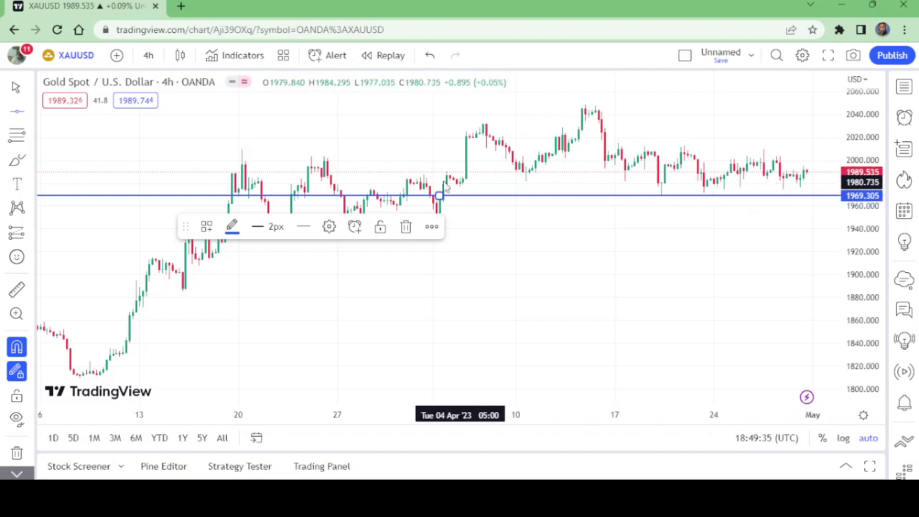
{"action": "key", "text": "Escape"}
- Place a long position at the latest candle with entry at 1990.308 and target at 2038.177, and raise its stop to 1963.815
{"action": "left_click", "coordinate": [25, 237]}
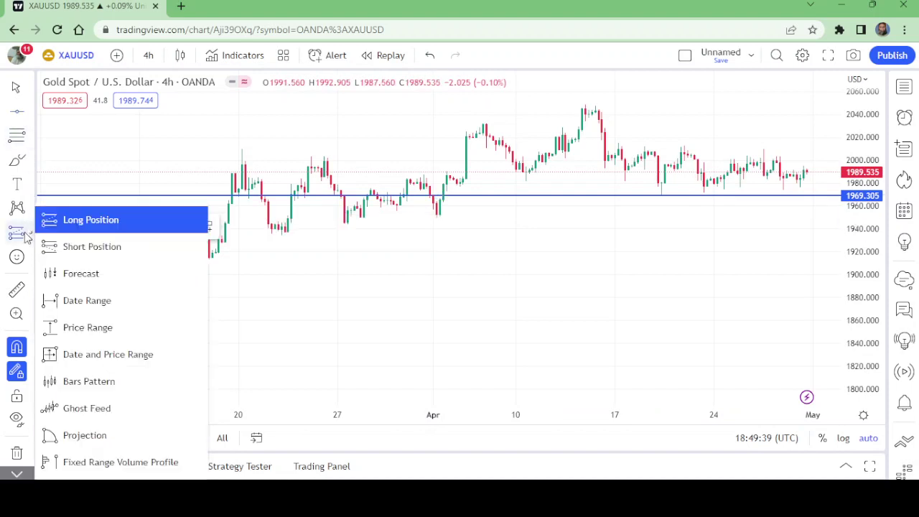
{"action": "left_click", "coordinate": [101, 220]}
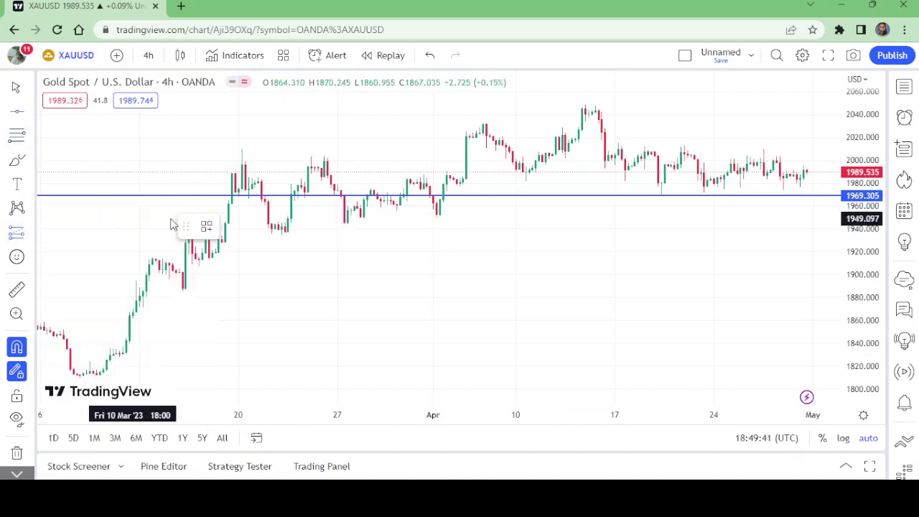
{"action": "left_click", "coordinate": [809, 172]}
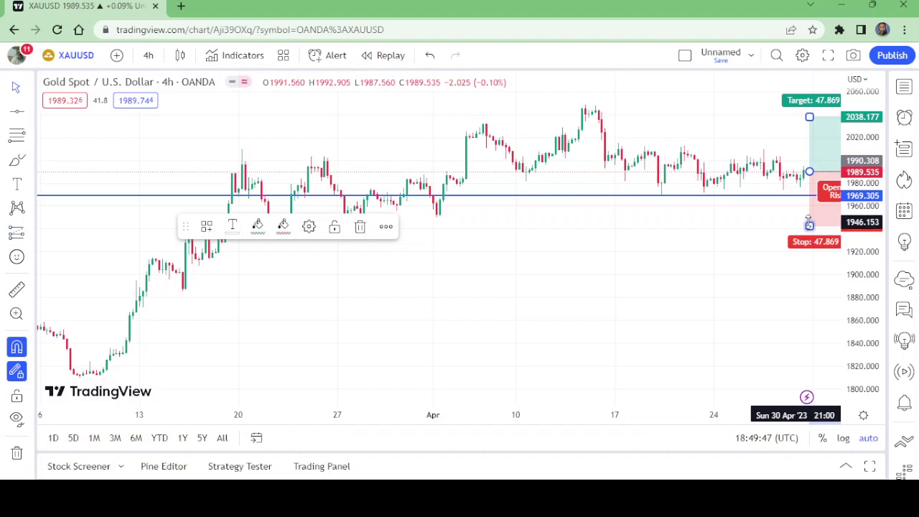
{"action": "left_click_drag", "start_coordinate": [809, 224], "coordinate": [808, 202]}
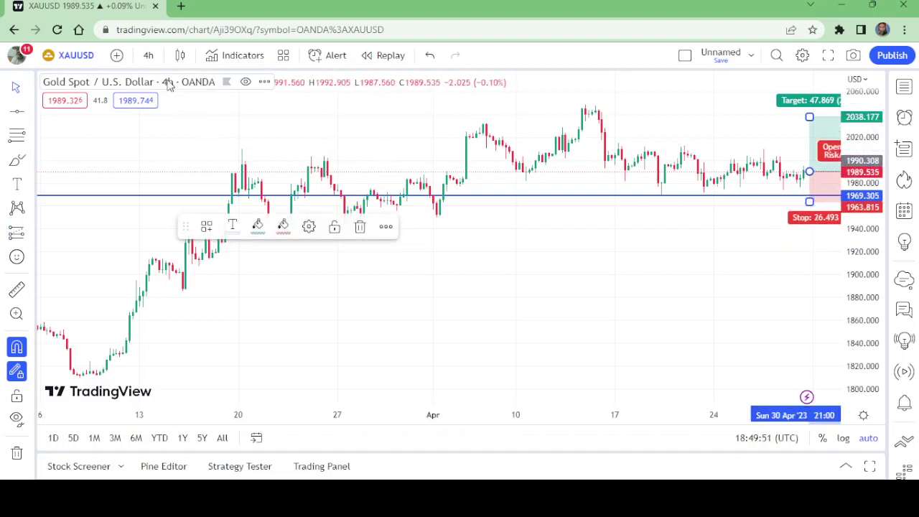
- View the long position on the 1-day timeframe and deselect it with the arrow cursor
{"action": "left_click", "coordinate": [148, 55]}
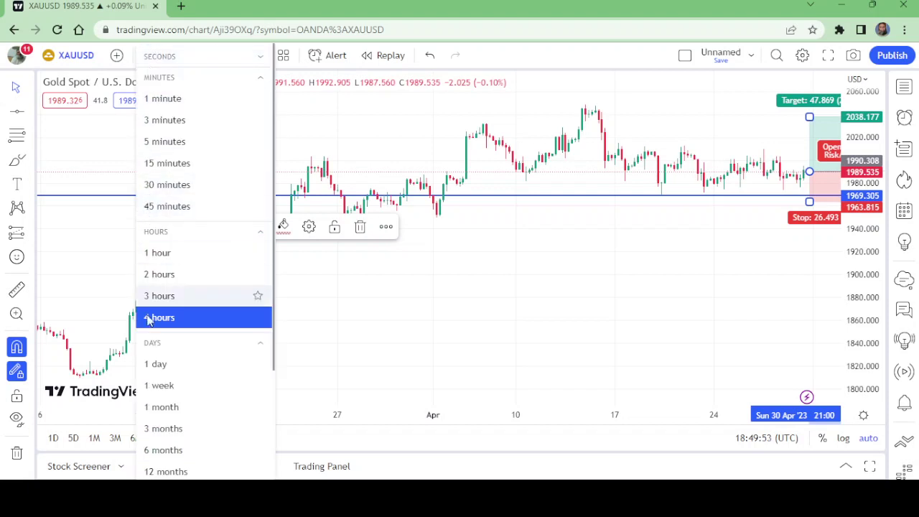
{"action": "left_click", "coordinate": [160, 366]}
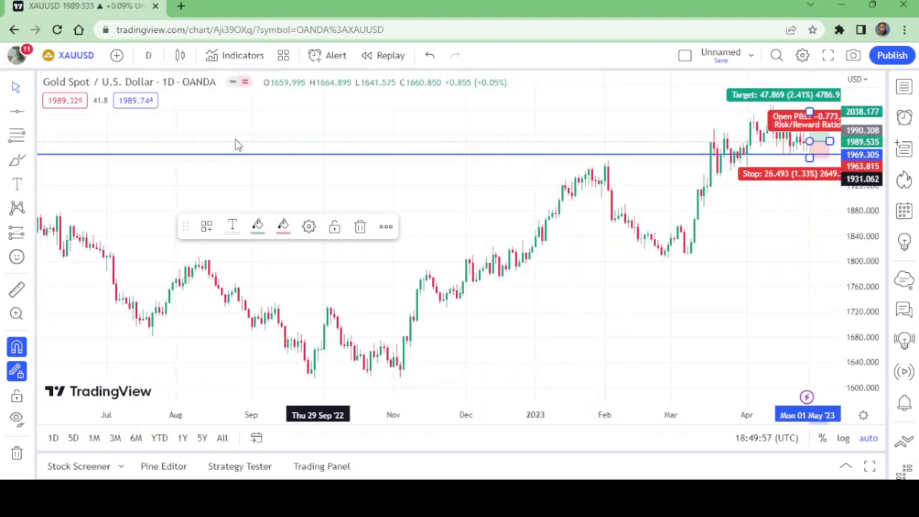
{"action": "left_click", "coordinate": [18, 87]}
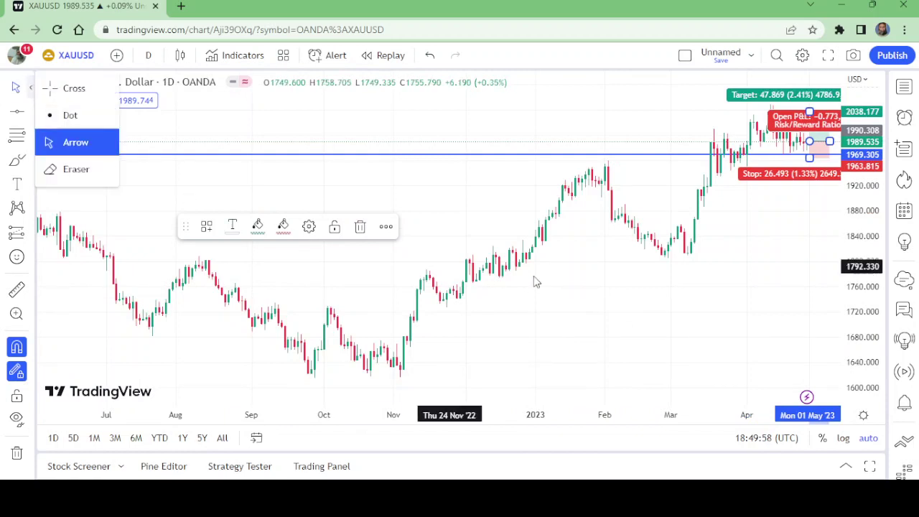
{"action": "left_click", "coordinate": [636, 293]}
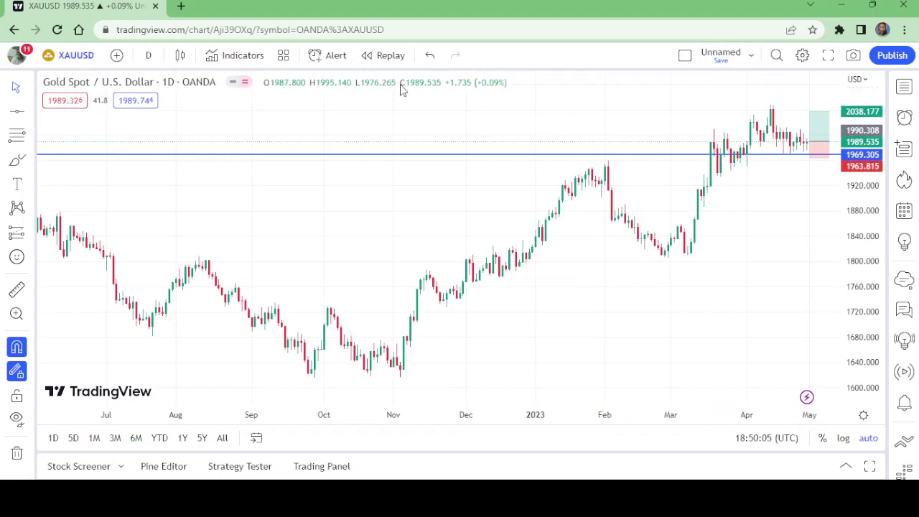
- Switch the chart to the 1-week timeframe and add horizontal lines at 2015.075, at the April 2023 high of 2048.770, and at the March 2022 high
{"action": "left_click", "coordinate": [152, 57]}
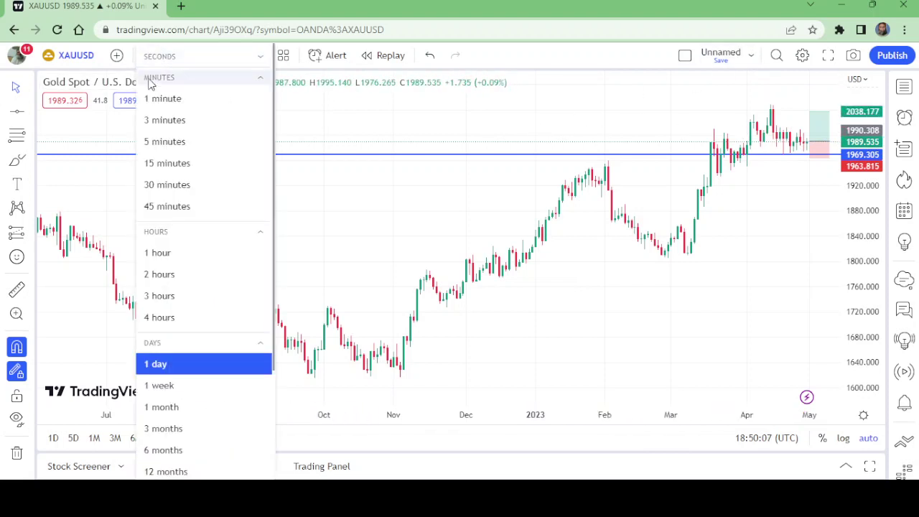
{"action": "left_click", "coordinate": [161, 385]}
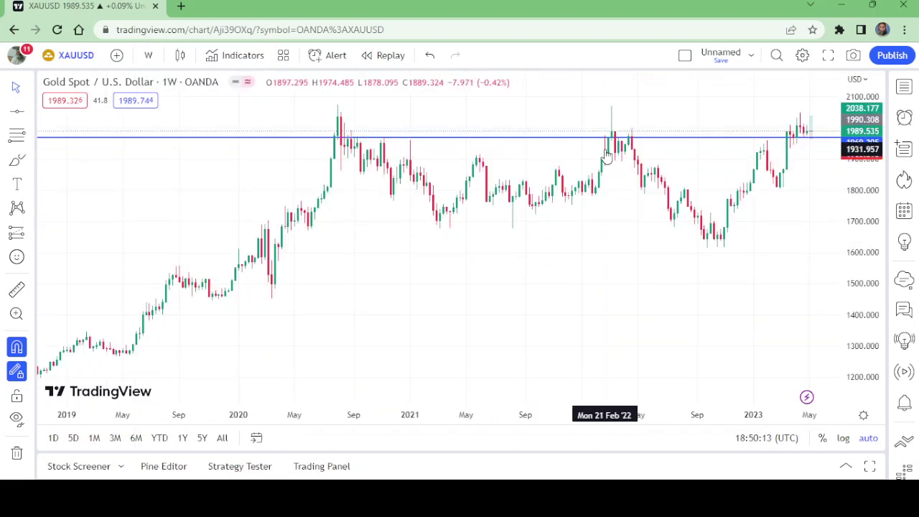
{"action": "left_click", "coordinate": [17, 113]}
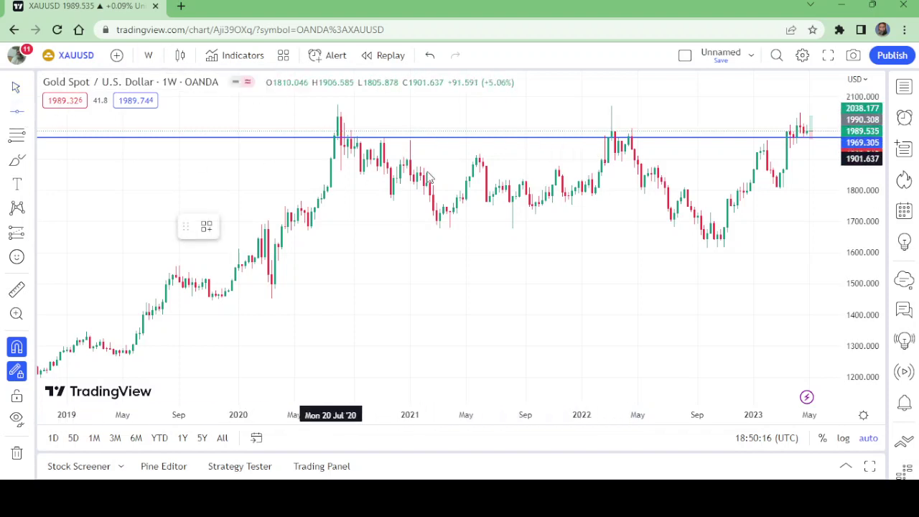
{"action": "left_click", "coordinate": [802, 127]}
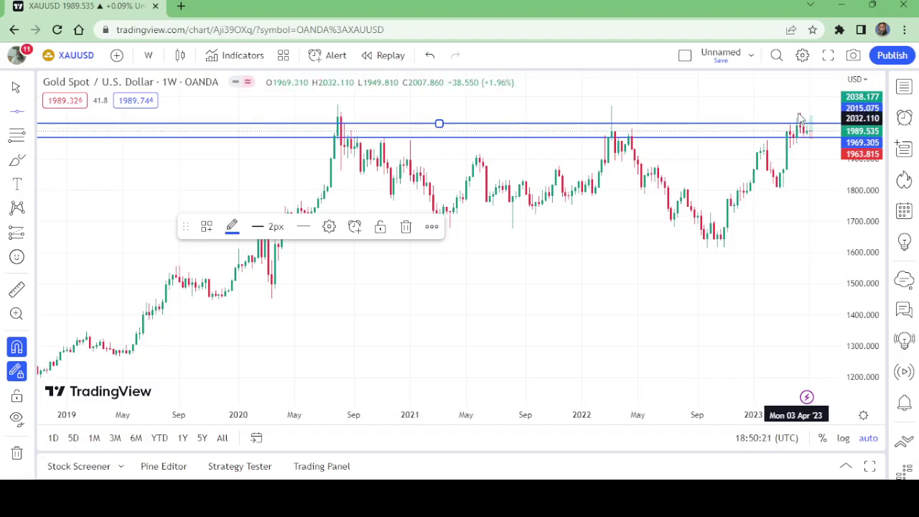
{"action": "left_click_drag", "start_coordinate": [802, 123], "coordinate": [802, 114]}
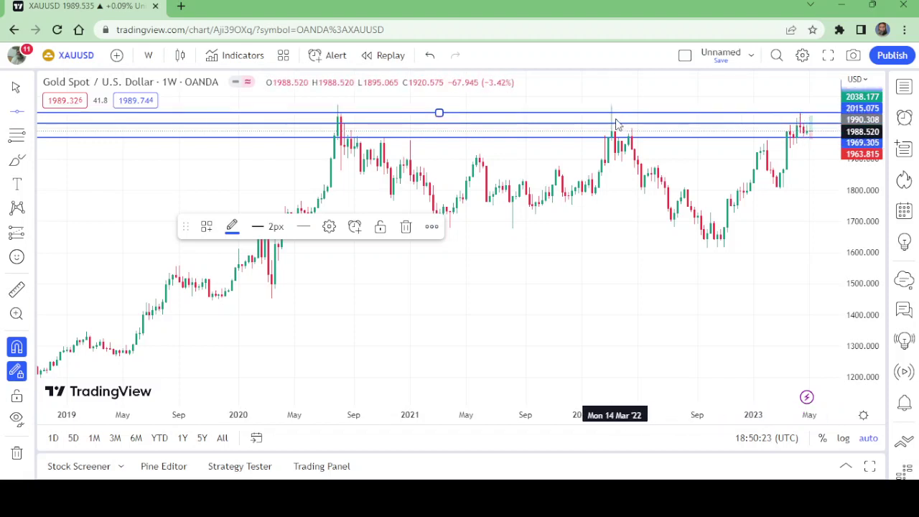
{"action": "left_click_drag", "start_coordinate": [613, 108], "coordinate": [612, 107]}
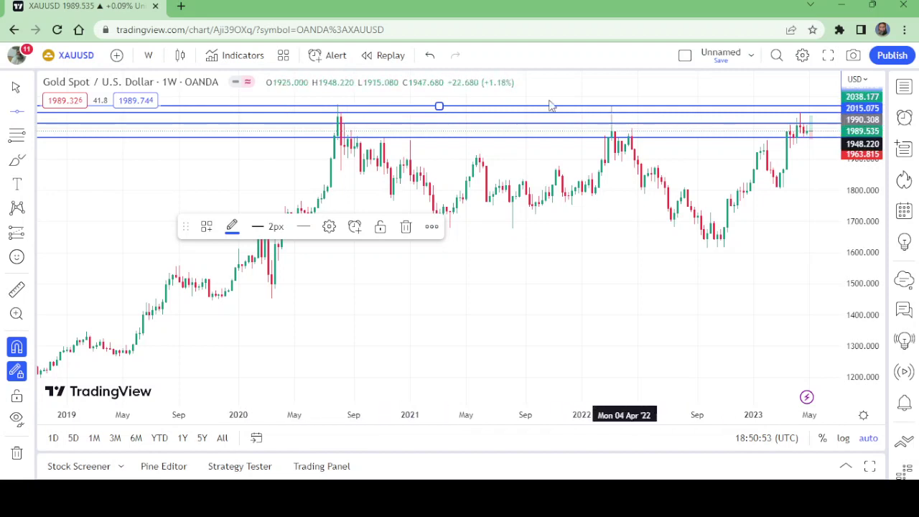
- Switch the chart to the 1-day timeframe and delete the stray horizontal line placed at 2016.435 across the position's target zone
{"action": "left_click", "coordinate": [149, 55]}
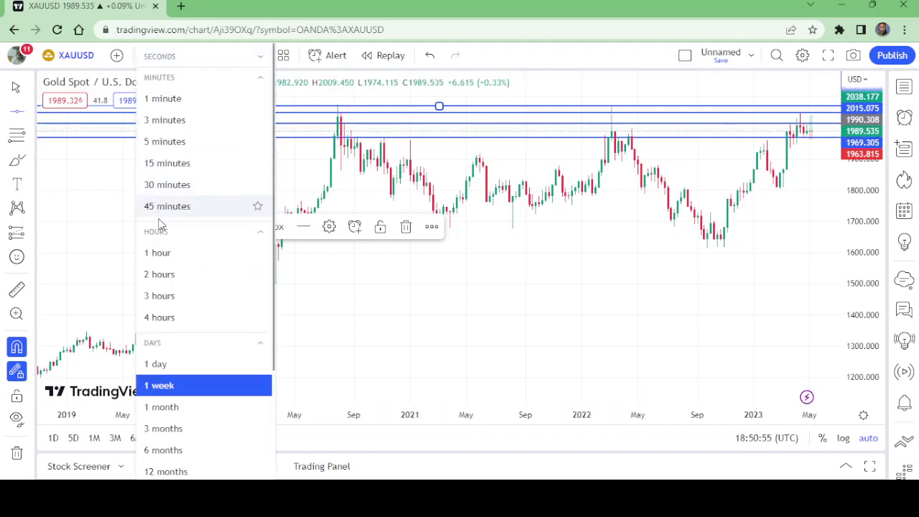
{"action": "left_click", "coordinate": [176, 368]}
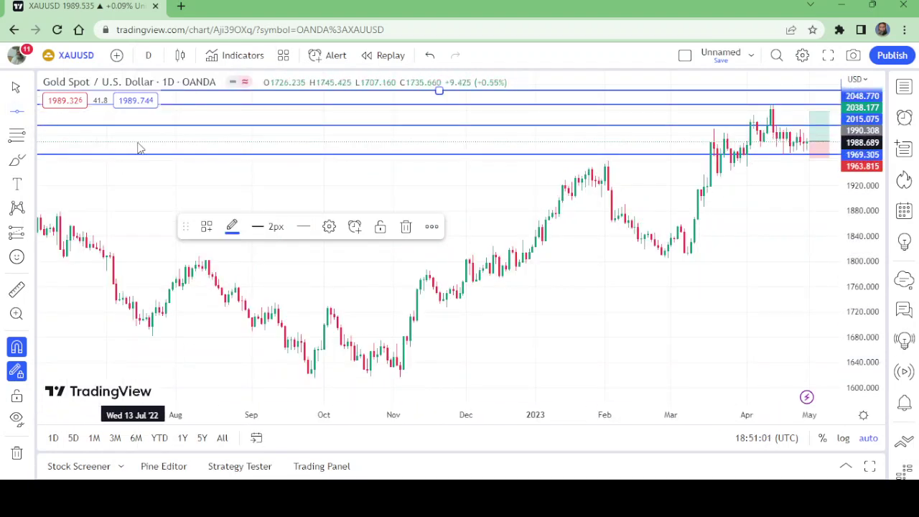
{"action": "left_click", "coordinate": [819, 125]}
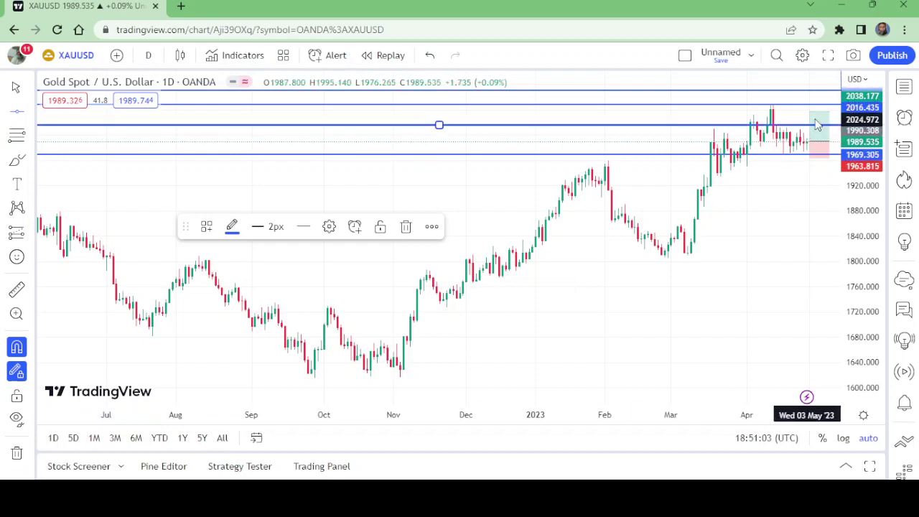
{"action": "left_click", "coordinate": [406, 227]}
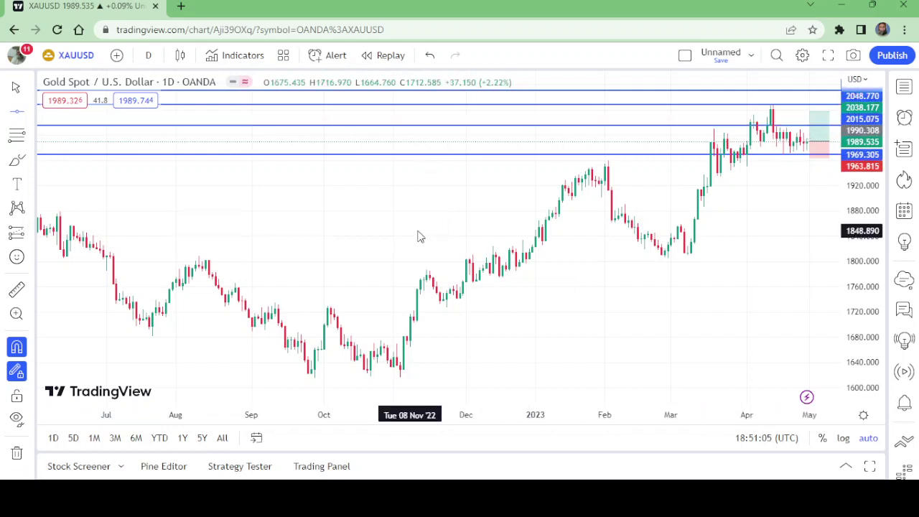
- Raise the long position's target to just above the horizontal line at 2070.630 and deselect the position
{"action": "left_click", "coordinate": [820, 128]}
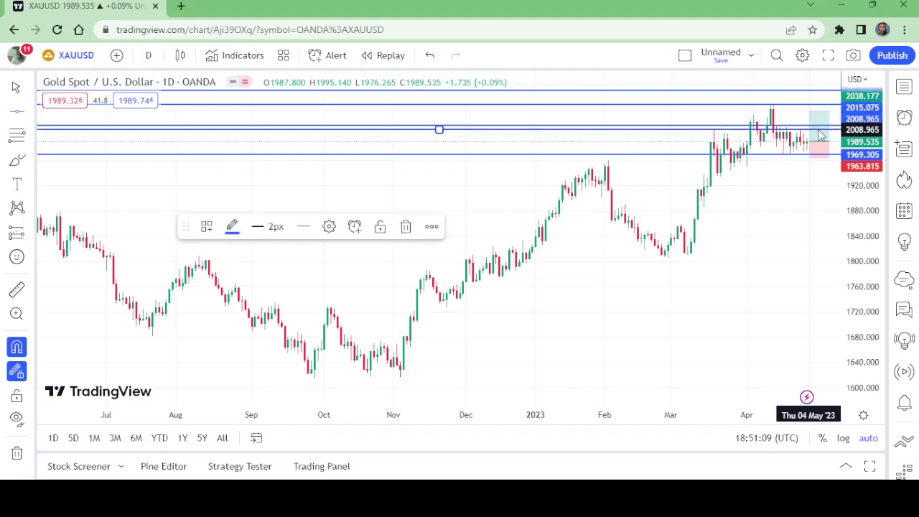
{"action": "left_click", "coordinate": [408, 227]}
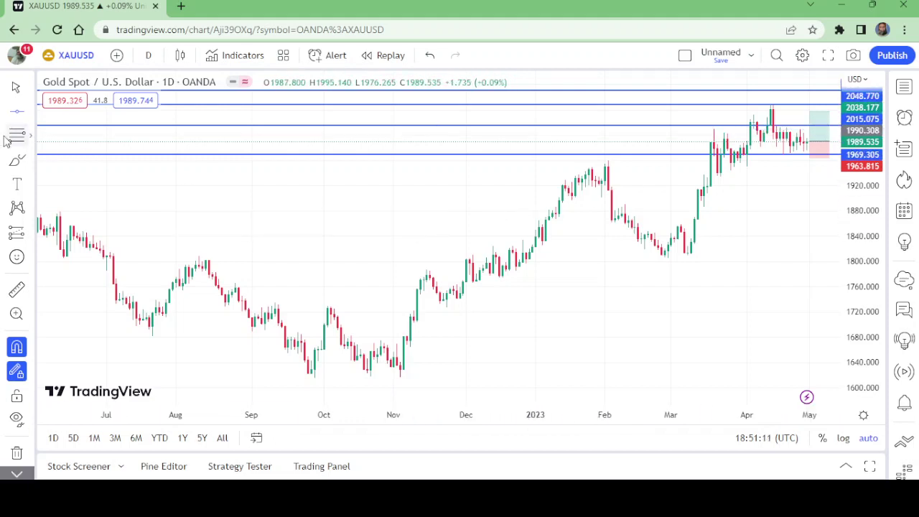
{"action": "left_click", "coordinate": [815, 118]}
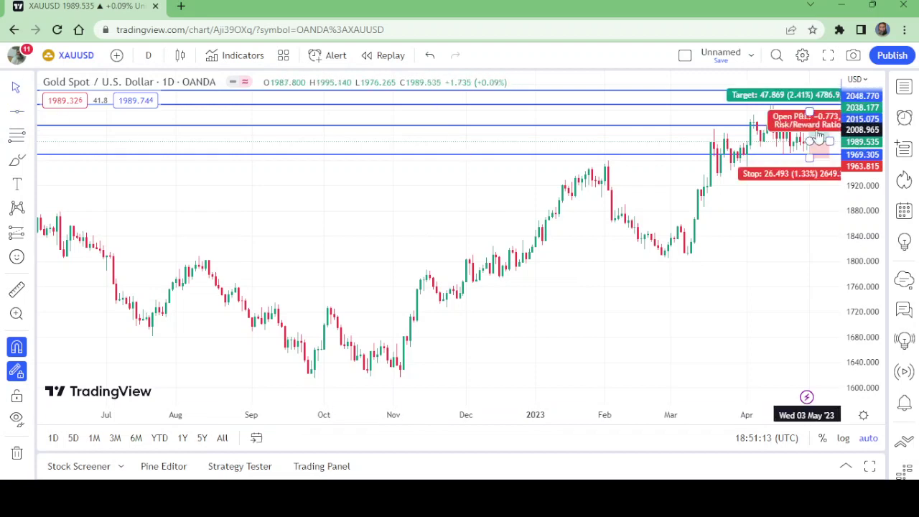
{"action": "left_click_drag", "start_coordinate": [810, 111], "coordinate": [810, 87]}
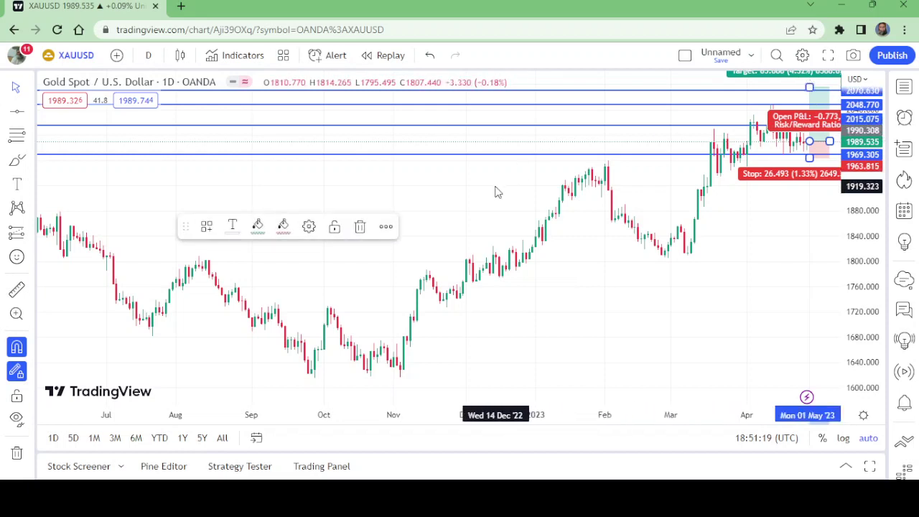
{"action": "left_click", "coordinate": [466, 197]}
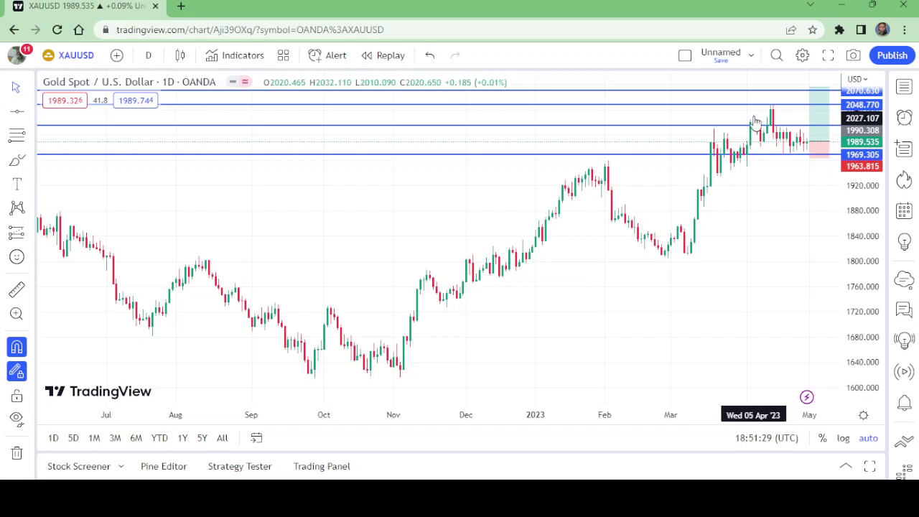
- Add horizontal lines at 2009.450, at the 13 April 2023 close of 2040.460, and at the early April high of 2025.070
{"action": "left_click", "coordinate": [21, 117]}
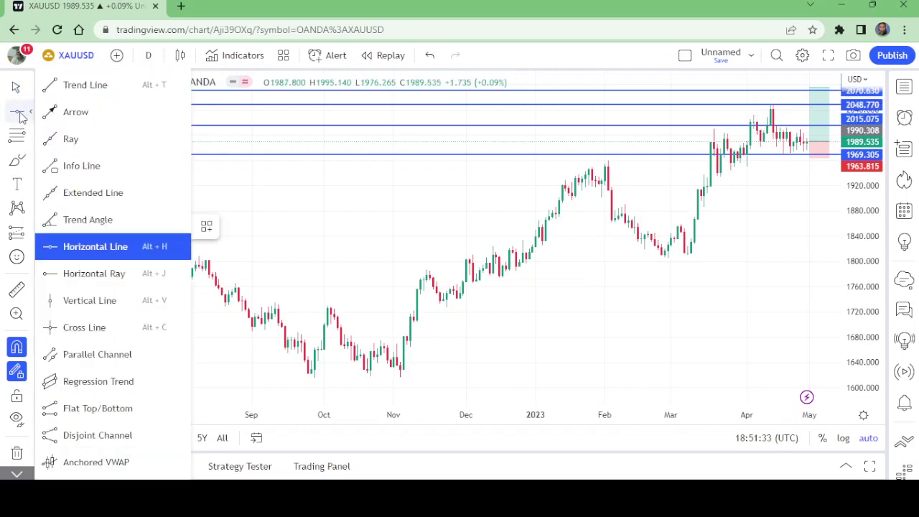
{"action": "left_click", "coordinate": [98, 254]}
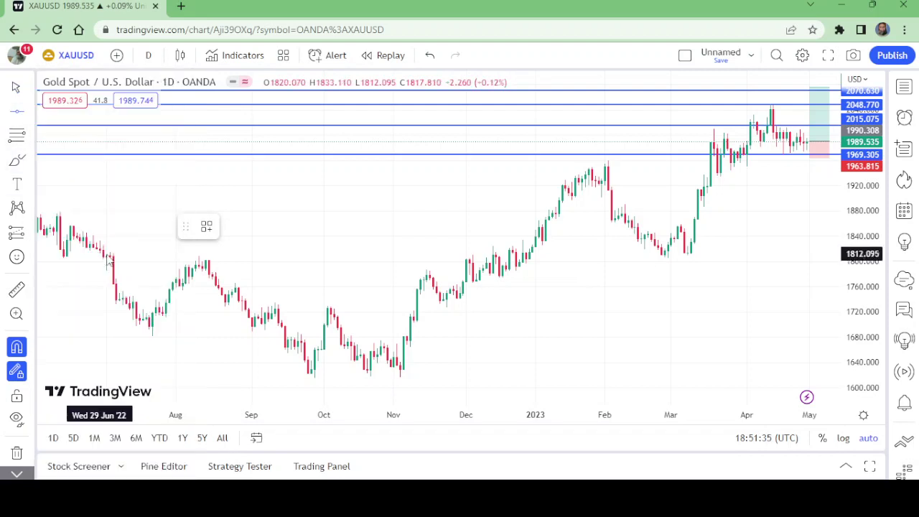
{"action": "left_click", "coordinate": [800, 131]}
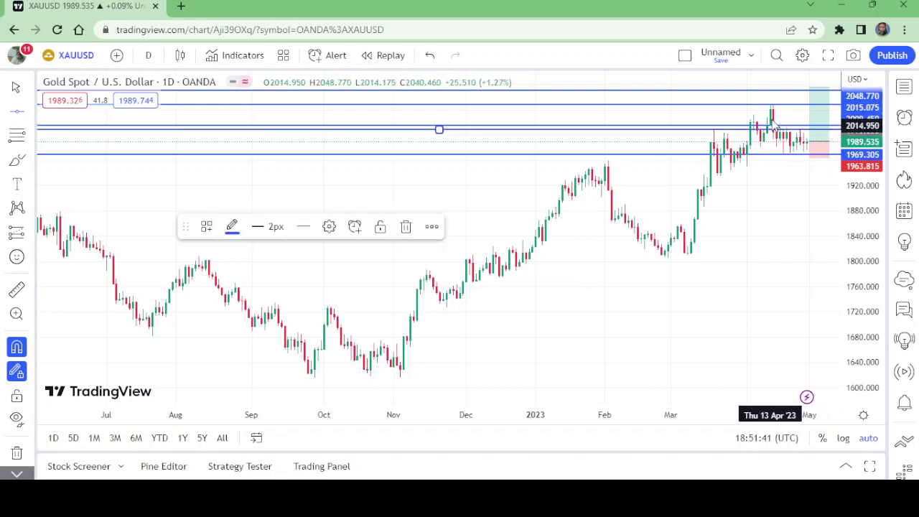
{"action": "left_click_drag", "start_coordinate": [775, 128], "coordinate": [775, 110]}
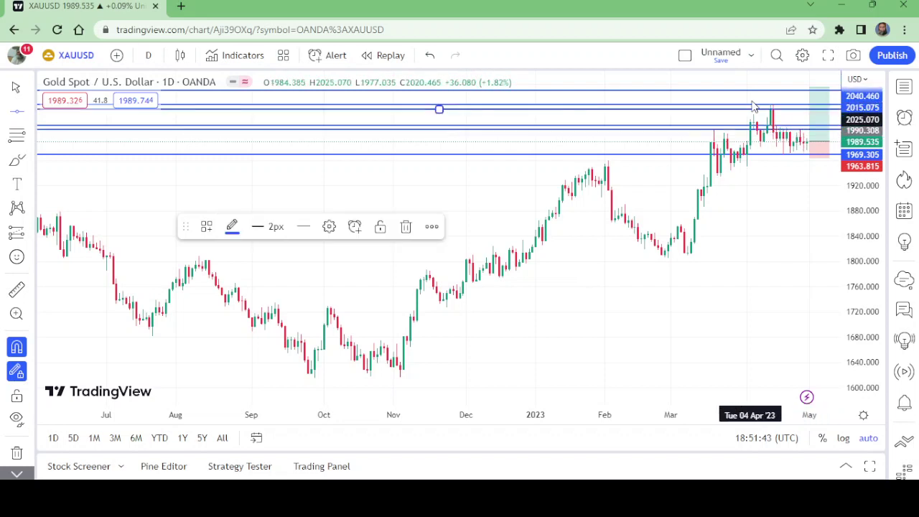
{"action": "left_click_drag", "start_coordinate": [753, 108], "coordinate": [751, 119]}
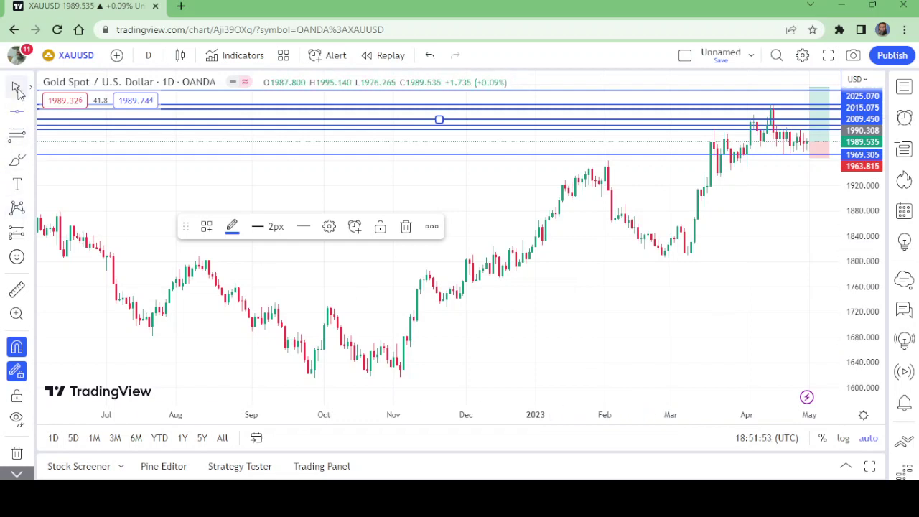
{"action": "left_click", "coordinate": [657, 309]}
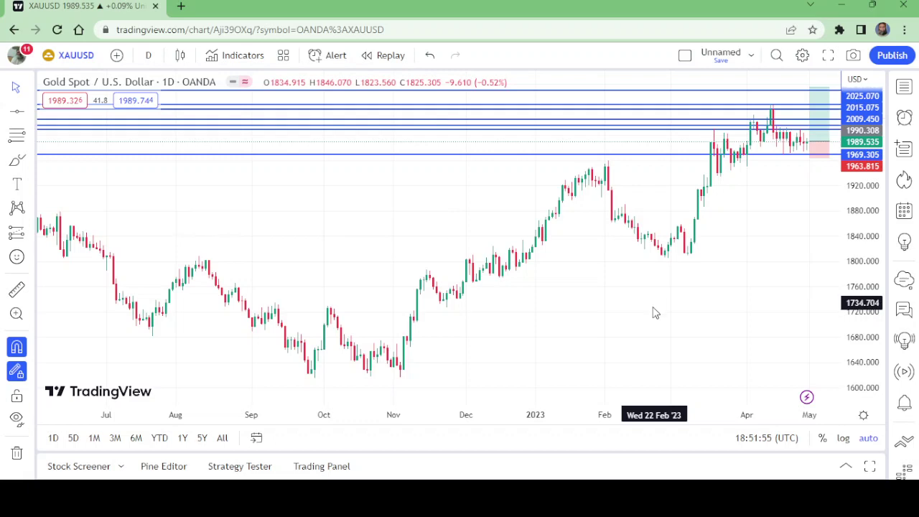